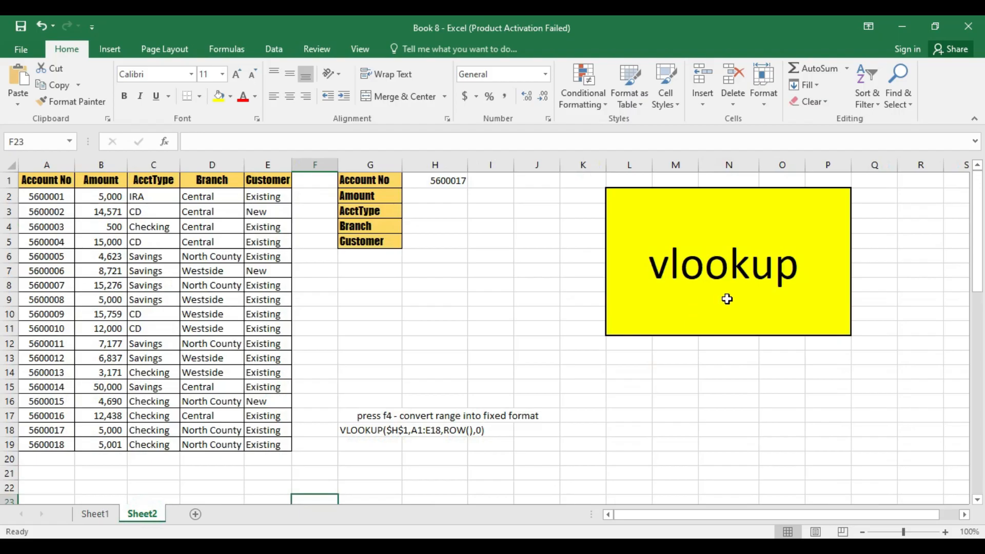
Compare the two worksheets and look through the payroll table on Sheet1.
{"action": "left_click", "coordinate": [94, 513]}
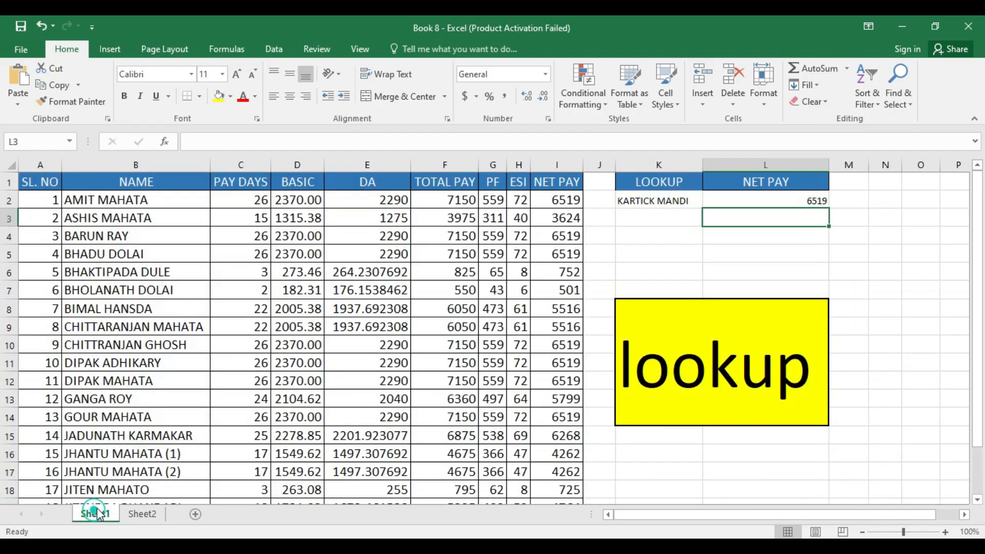
{"action": "left_click", "coordinate": [142, 513]}
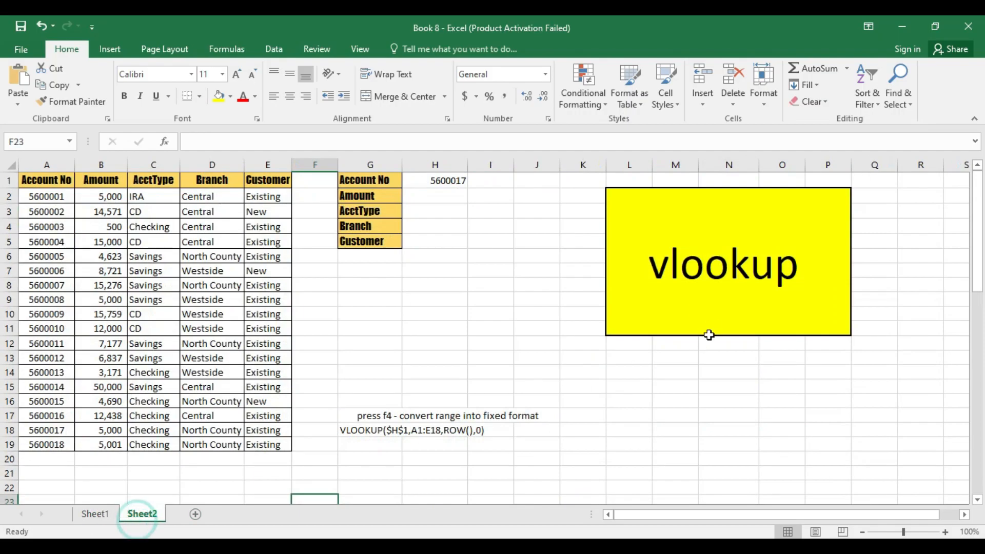
{"action": "left_click", "coordinate": [95, 513]}
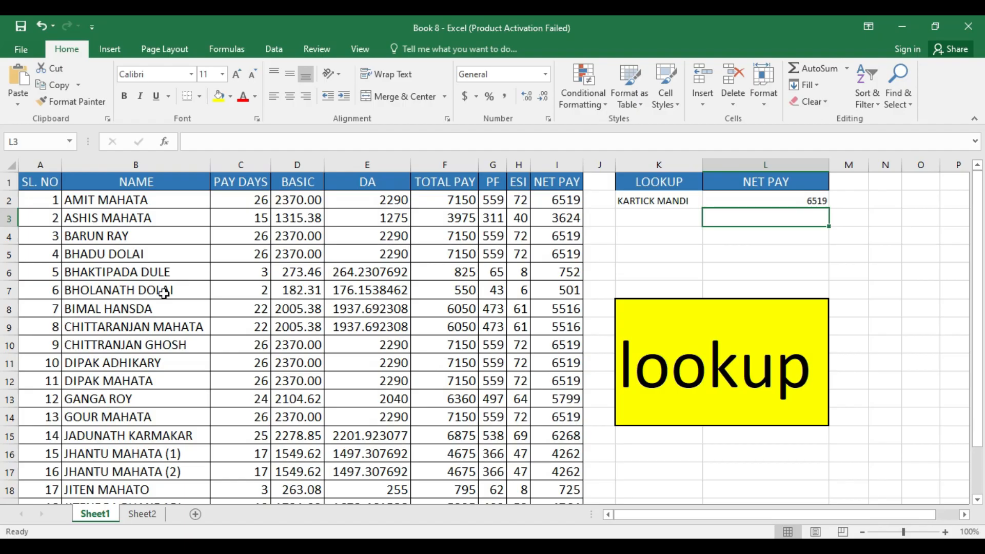
{"action": "scroll", "coordinate": [166, 280], "scroll_direction": "down", "scroll_amount": 1}
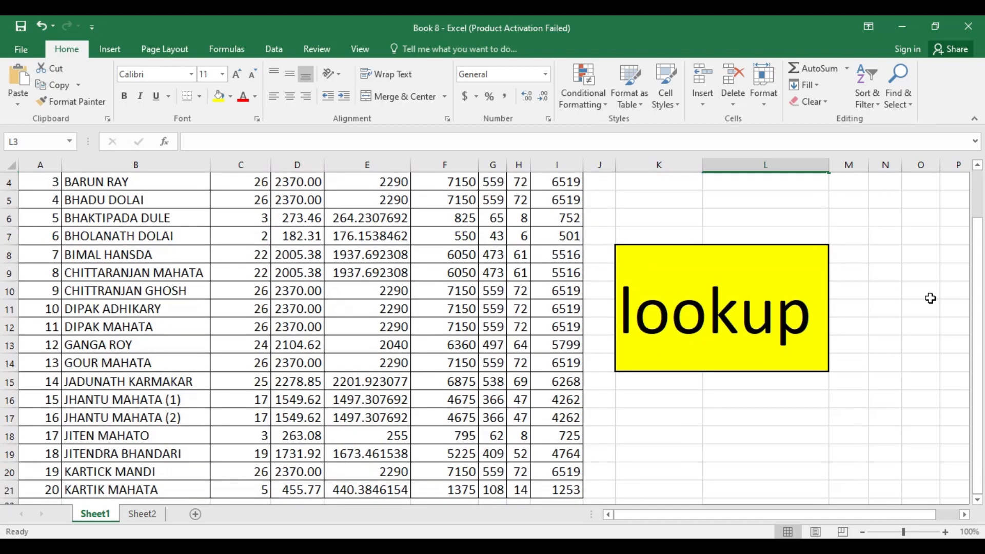
{"action": "left_click_drag", "start_coordinate": [976, 312], "coordinate": [979, 235]}
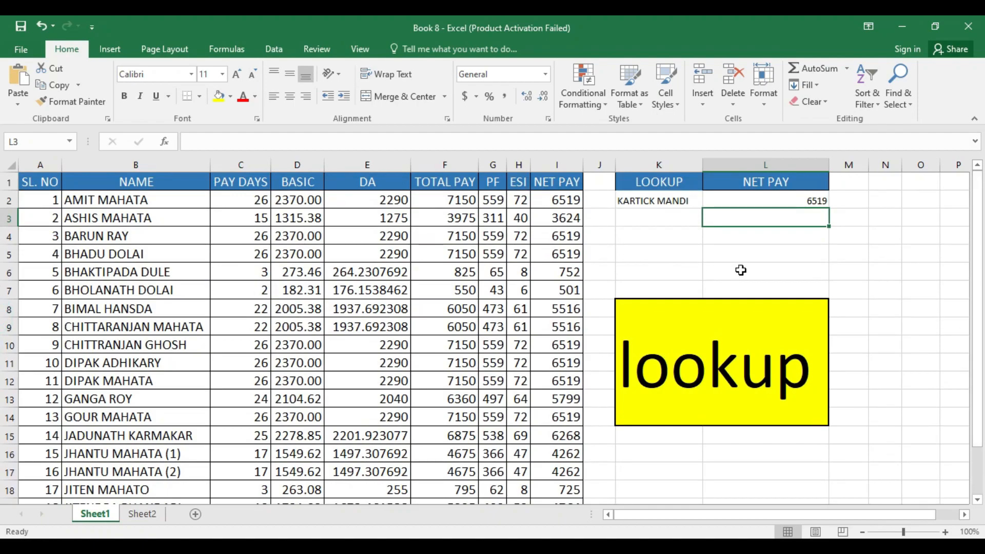
Start a new LOOKUP formula in cell L2 with K2 as the lookup value.
{"action": "left_click", "coordinate": [756, 201]}
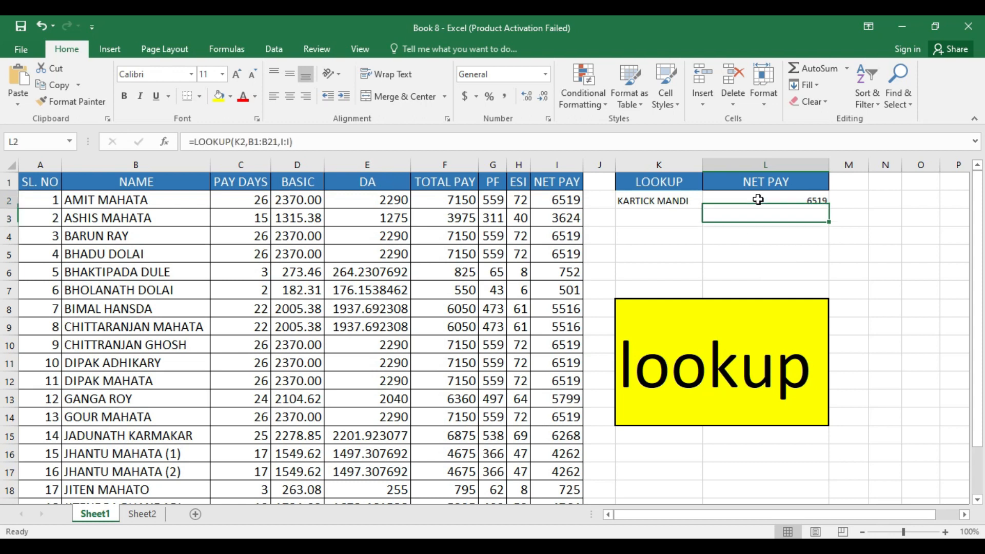
{"action": "double_click", "coordinate": [764, 201]}
{"action": "key", "text": "Escape"}
{"action": "type", "text": "="}
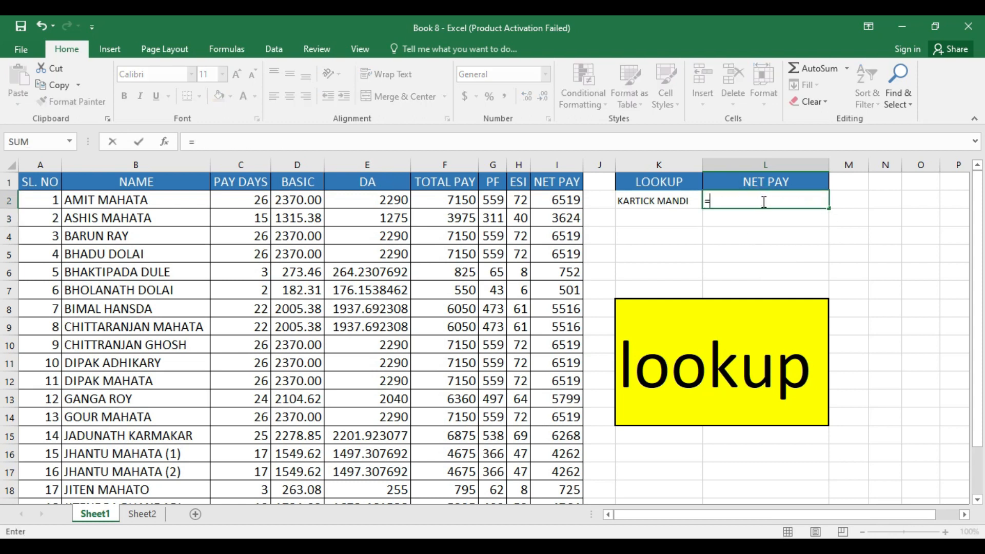
{"action": "type", "text": "loo"}
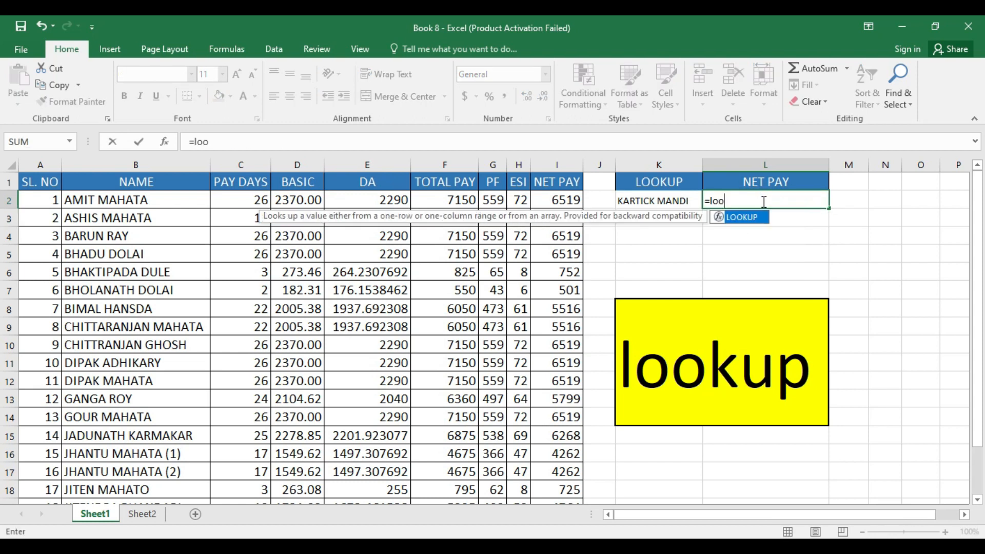
{"action": "key", "text": "Tab"}
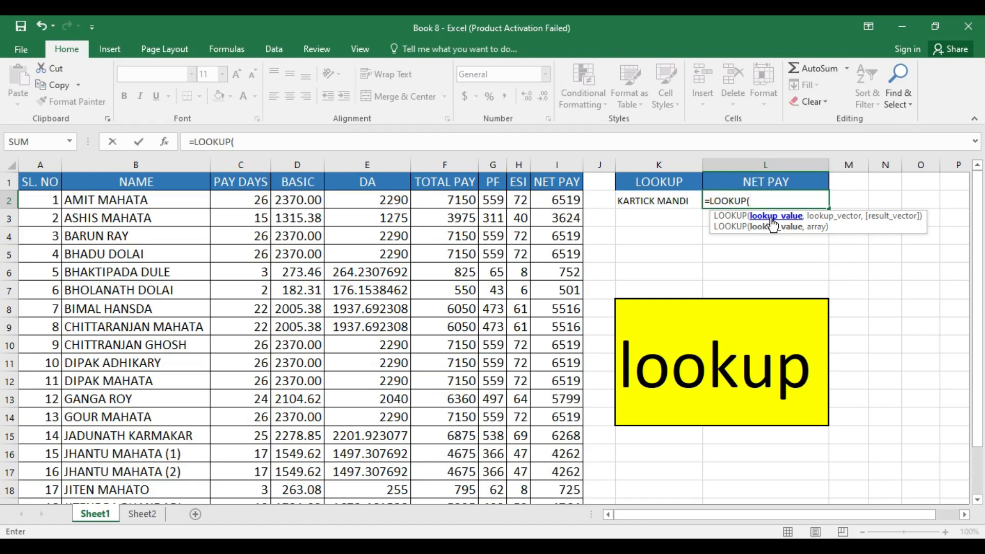
{"action": "left_click", "coordinate": [653, 204]}
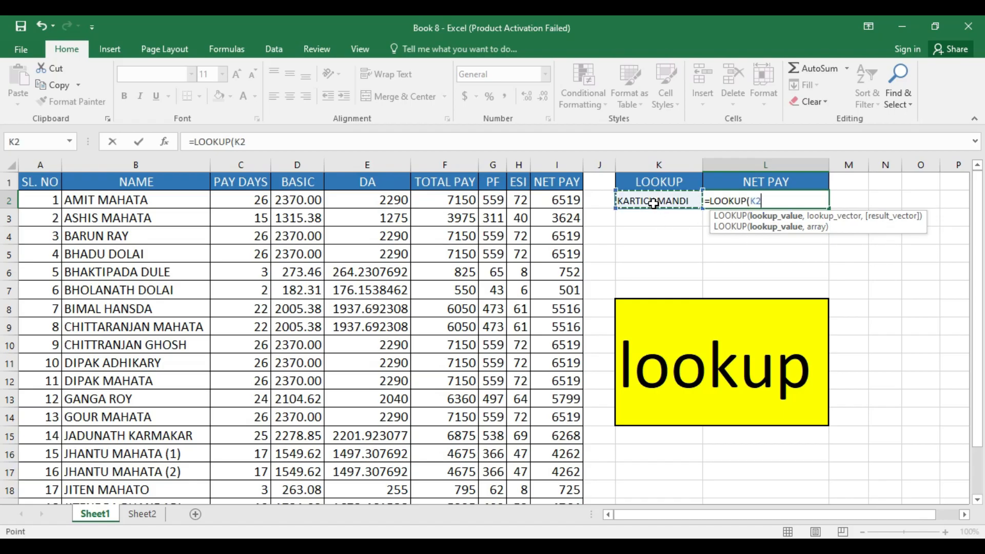
{"action": "type", "text": ","}
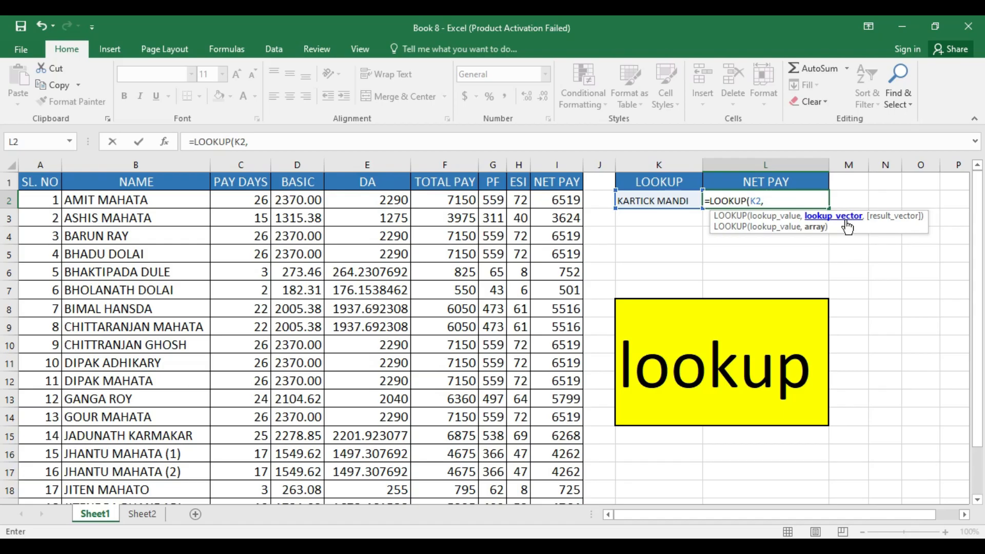
Complete the LOOKUP formula with B2:B21 as the lookup vector and I2:I21 as the result vector.
{"action": "left_click_drag", "start_coordinate": [140, 198], "coordinate": [132, 468]}
{"action": "left_click_drag", "start_coordinate": [980, 357], "coordinate": [977, 341]}
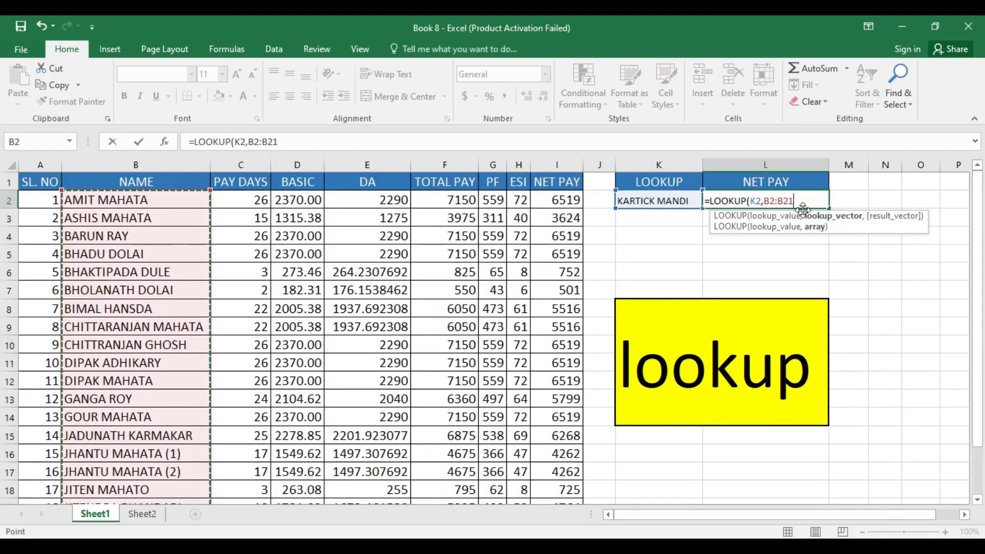
{"action": "type", "text": ","}
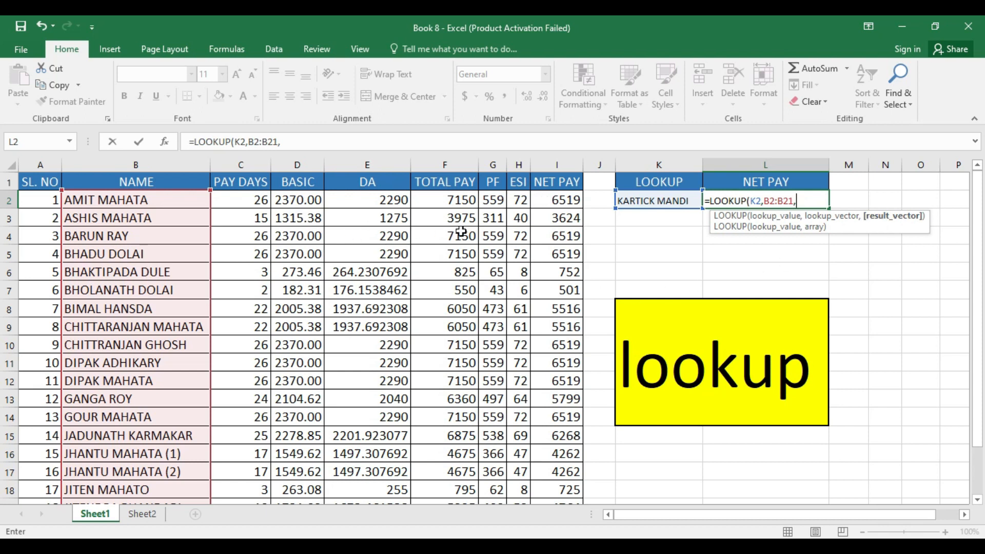
{"action": "left_click_drag", "start_coordinate": [565, 197], "coordinate": [564, 471]}
{"action": "type", "text": ")"}
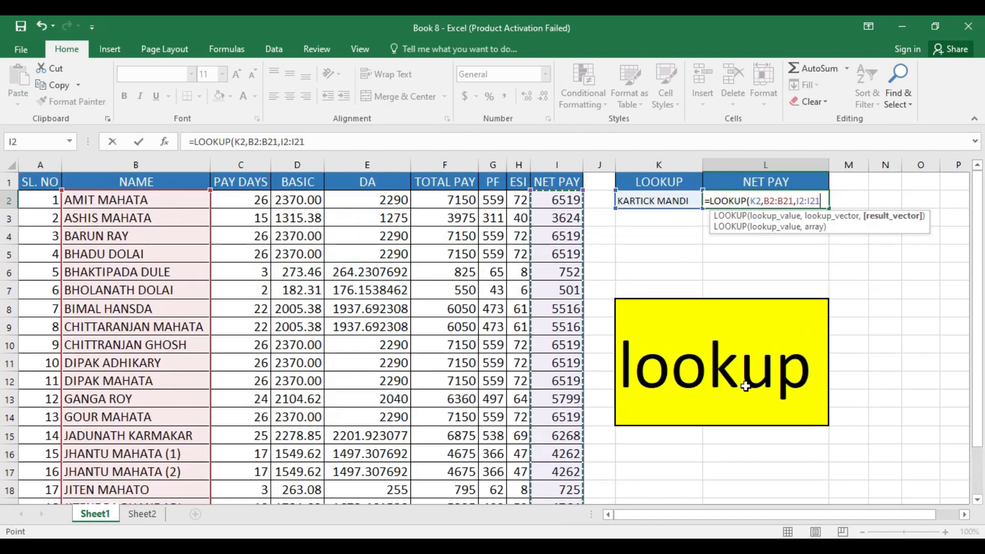
{"action": "key", "text": "Return"}
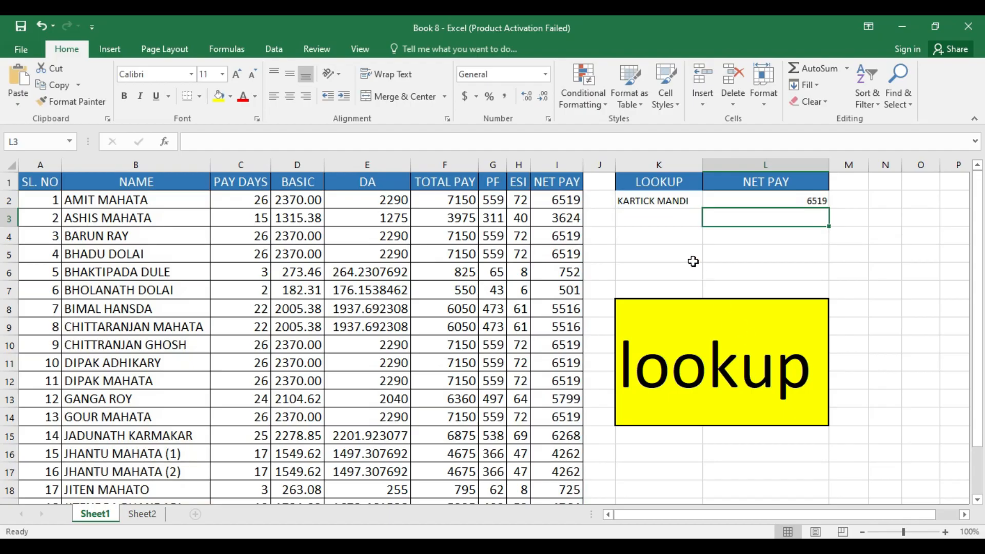
Test the net pay lookup by choosing the employee from row 16 in cell K2.
{"action": "left_click", "coordinate": [659, 202]}
{"action": "left_click", "coordinate": [710, 201]}
{"action": "left_click", "coordinate": [674, 236]}
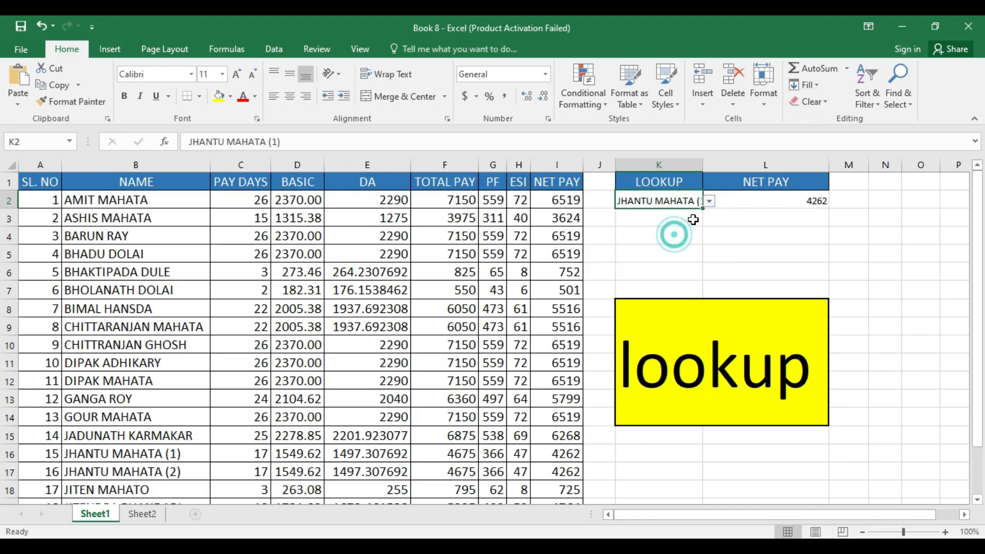
{"action": "left_click", "coordinate": [709, 201]}
{"action": "left_click", "coordinate": [684, 212]}
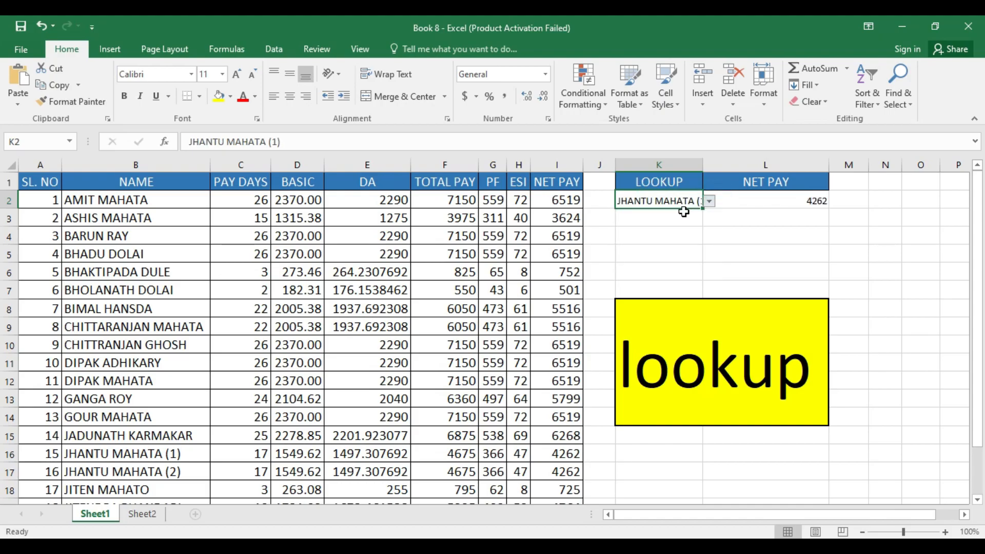
Choose the employee from row 8 and finally the one from row 3 as the lookup name in K2.
{"action": "left_click", "coordinate": [709, 202]}
{"action": "left_click", "coordinate": [711, 256]}
{"action": "left_click", "coordinate": [662, 234]}
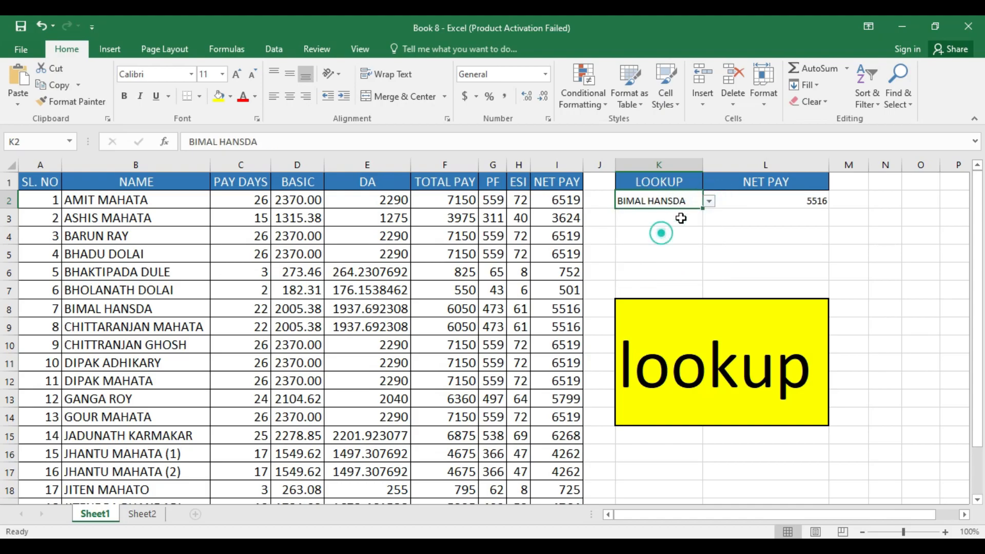
{"action": "left_click", "coordinate": [709, 201]}
{"action": "left_click", "coordinate": [708, 244]}
{"action": "left_click", "coordinate": [695, 224]}
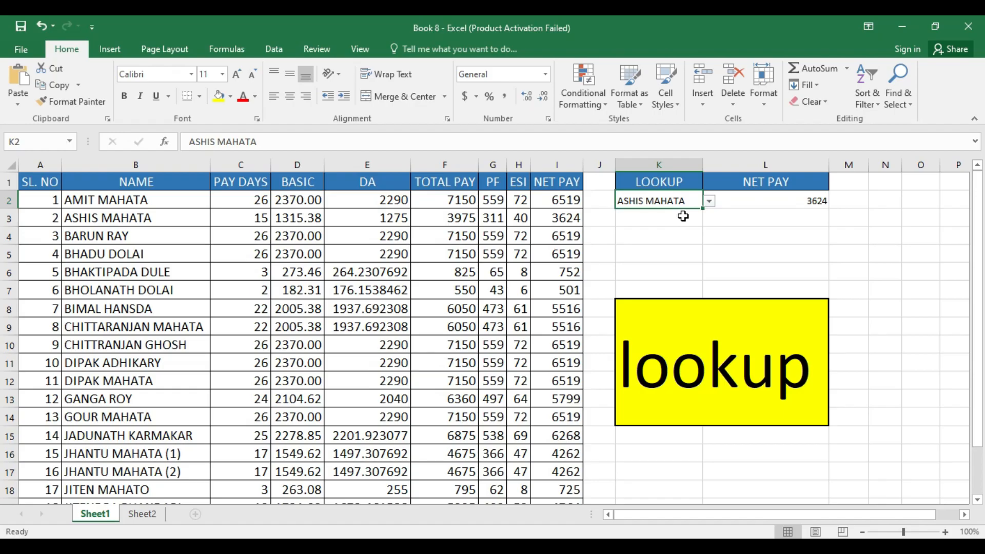
Copy the BASIC header from D1 into L1 as the result column's heading.
{"action": "left_click", "coordinate": [803, 205]}
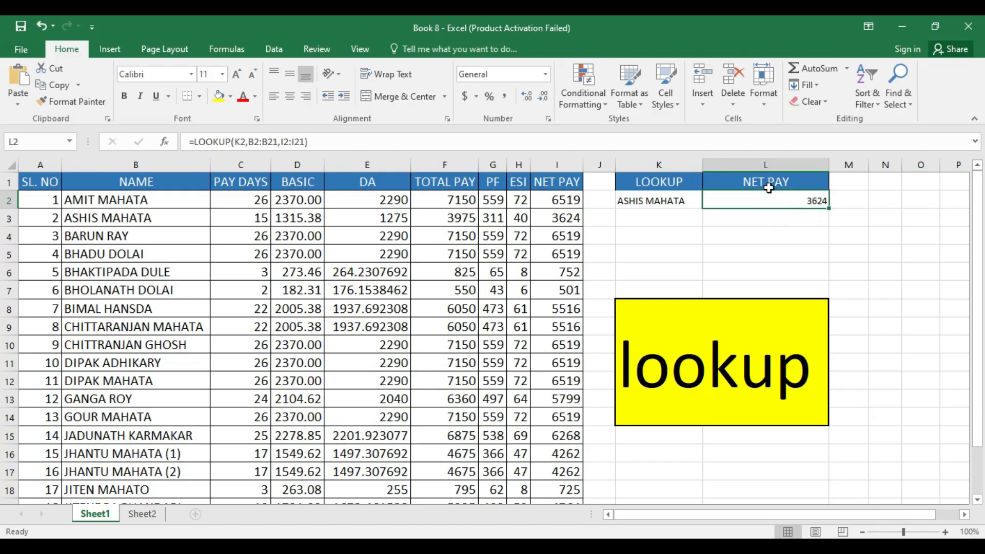
{"action": "left_click", "coordinate": [752, 183]}
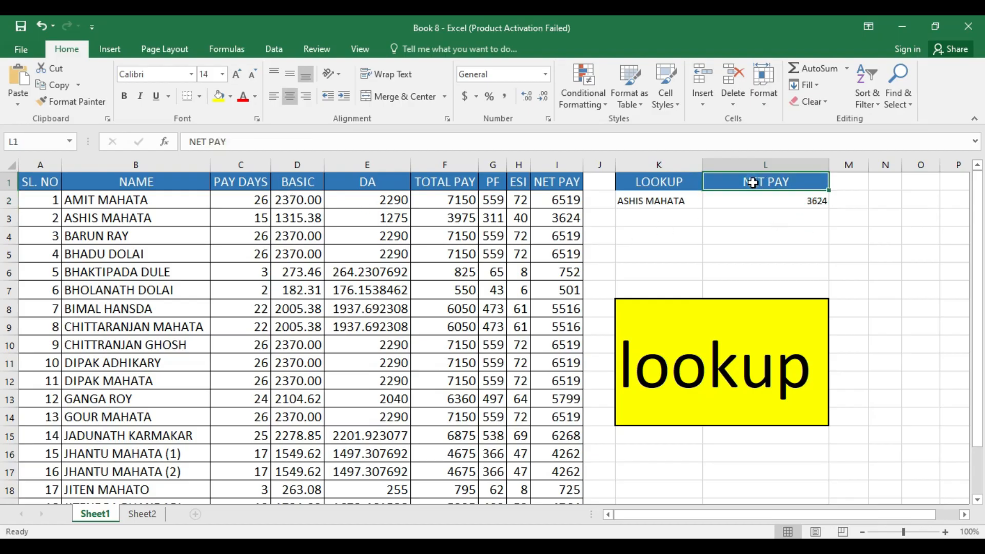
{"action": "left_click", "coordinate": [293, 180]}
{"action": "key", "text": "ctrl+c"}
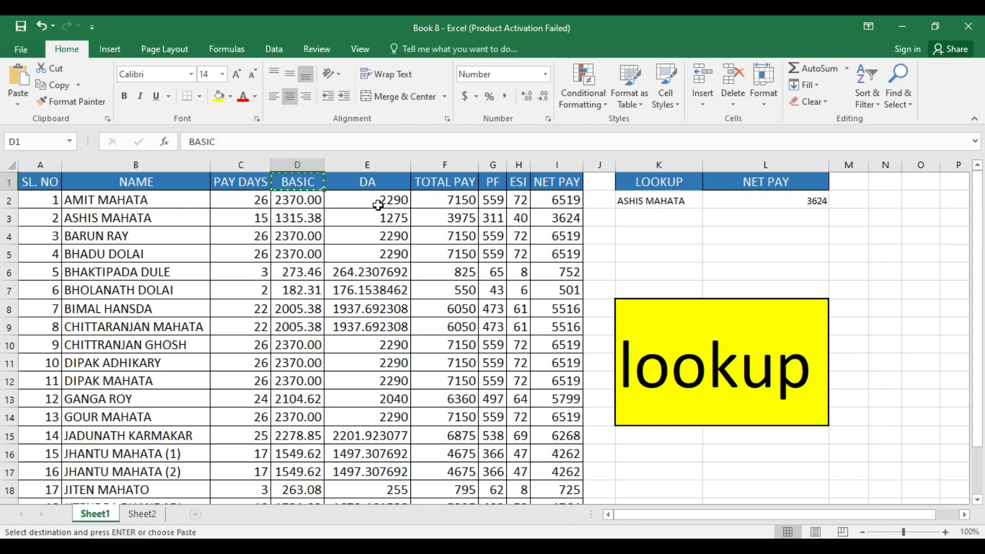
{"action": "left_click", "coordinate": [768, 186]}
{"action": "key", "text": "ctrl+v"}
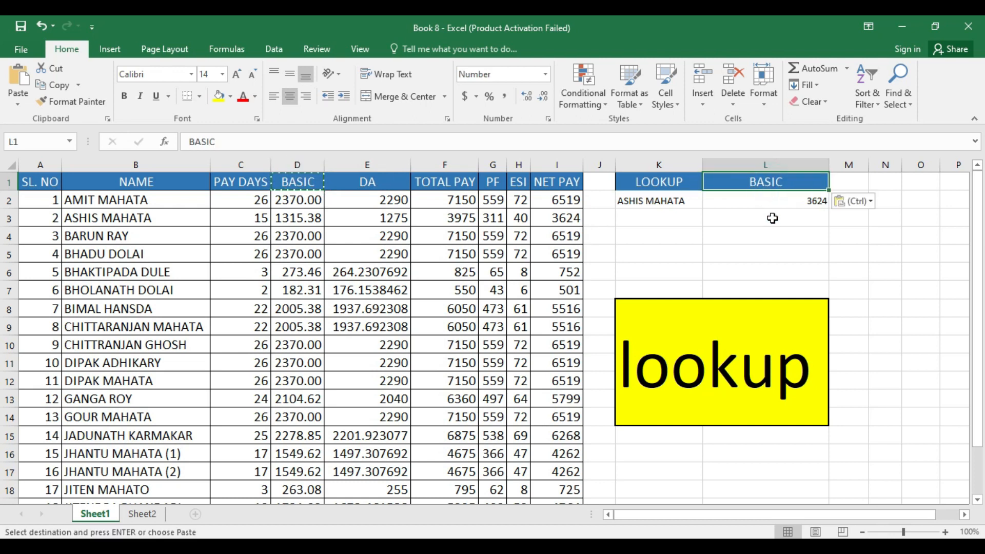
Replace the formula in L2 with =LOOKUP(K2,B2:B21,D2:D21) to return the basic pay.
{"action": "left_click", "coordinate": [769, 201]}
{"action": "type", "text": "="}
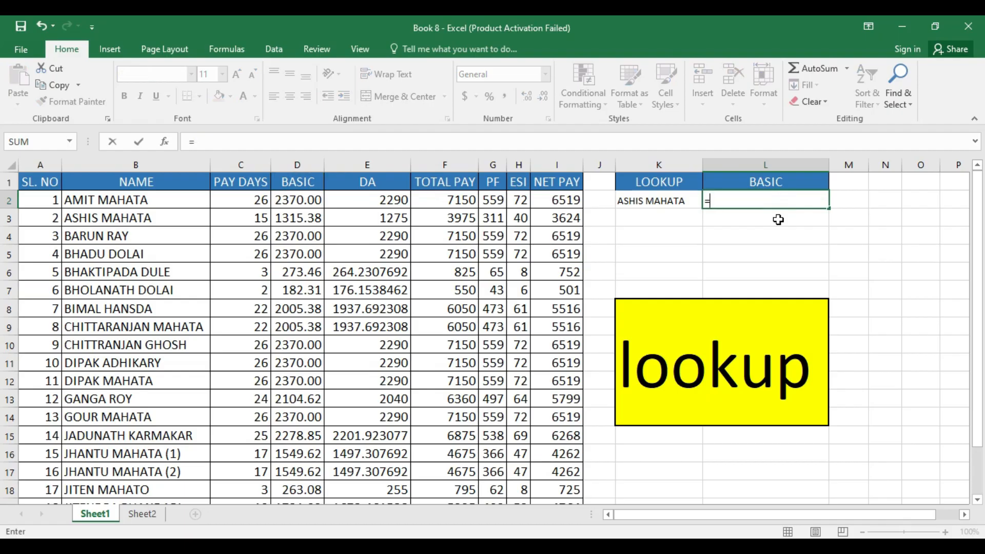
{"action": "type", "text": "-looku"}
{"action": "key", "text": "Tab"}
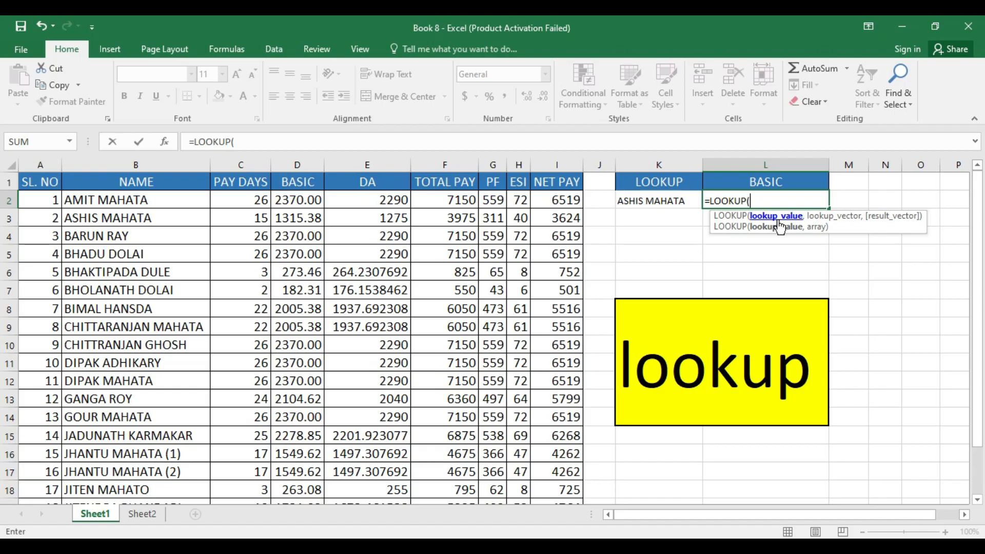
{"action": "left_click", "coordinate": [673, 199]}
{"action": "type", "text": ","}
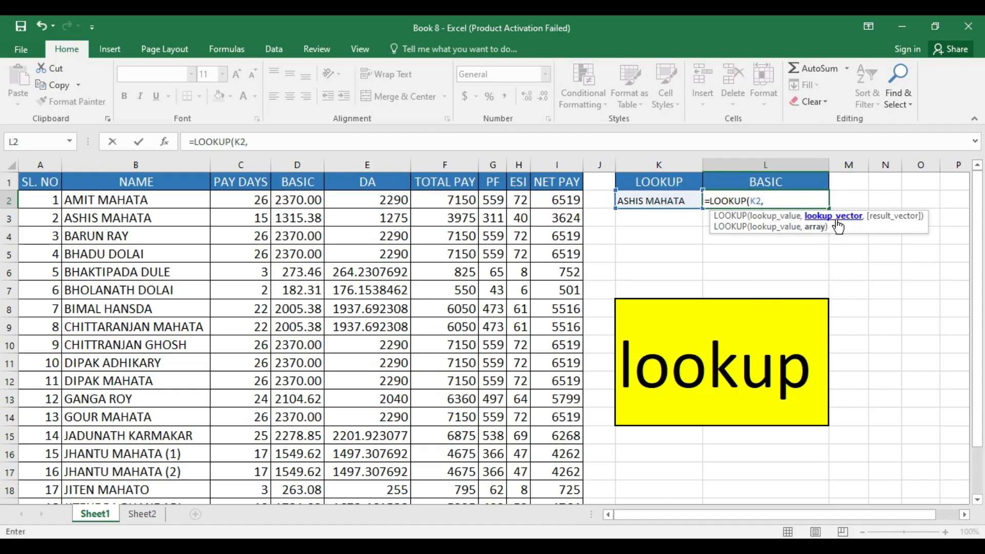
{"action": "left_click_drag", "start_coordinate": [128, 200], "coordinate": [115, 471]}
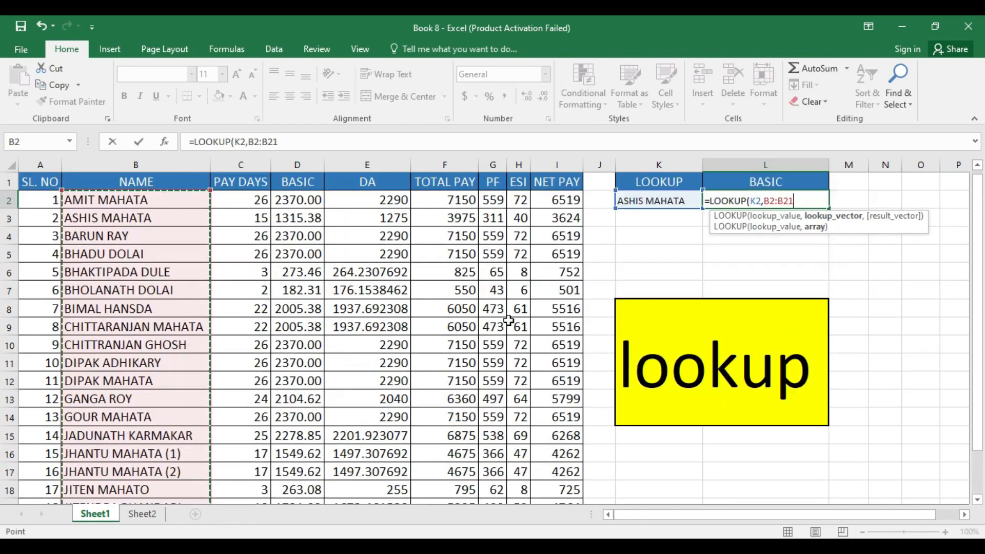
{"action": "type", "text": ","}
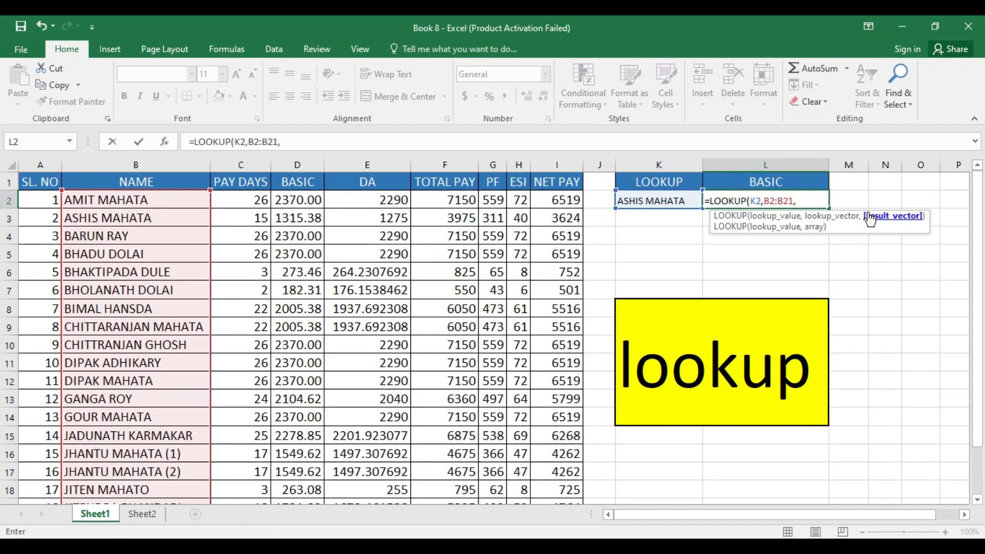
{"action": "left_click_drag", "start_coordinate": [296, 199], "coordinate": [294, 474]}
{"action": "key", "text": "Return"}
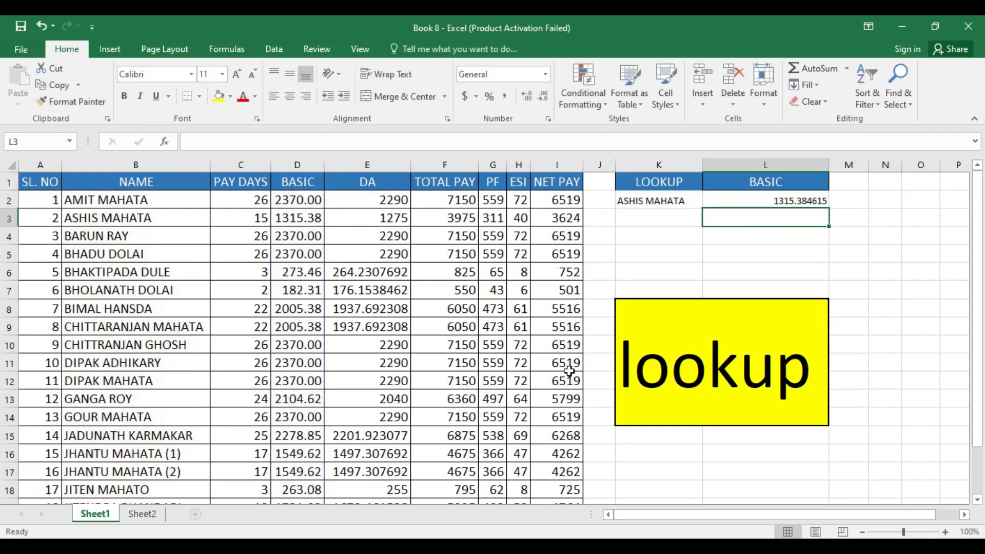
Reduce the basic pay result in L2 to zero decimal places.
{"action": "left_click", "coordinate": [756, 202]}
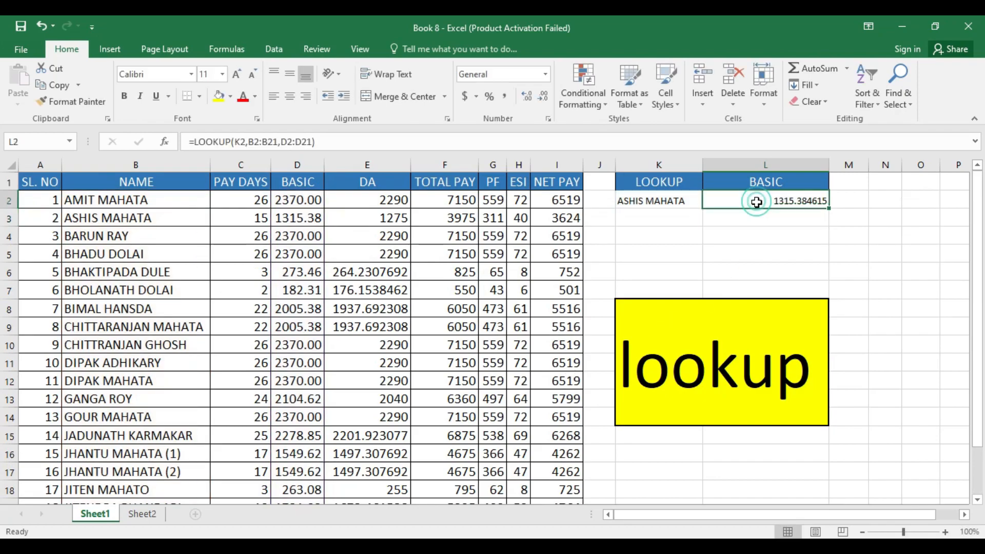
{"action": "left_click", "coordinate": [543, 97]}
{"action": "left_click", "coordinate": [543, 97]}
{"action": "left_click", "coordinate": [543, 97]}
{"action": "left_click", "coordinate": [544, 97]}
{"action": "left_click", "coordinate": [543, 98]}
{"action": "left_click", "coordinate": [544, 98]}
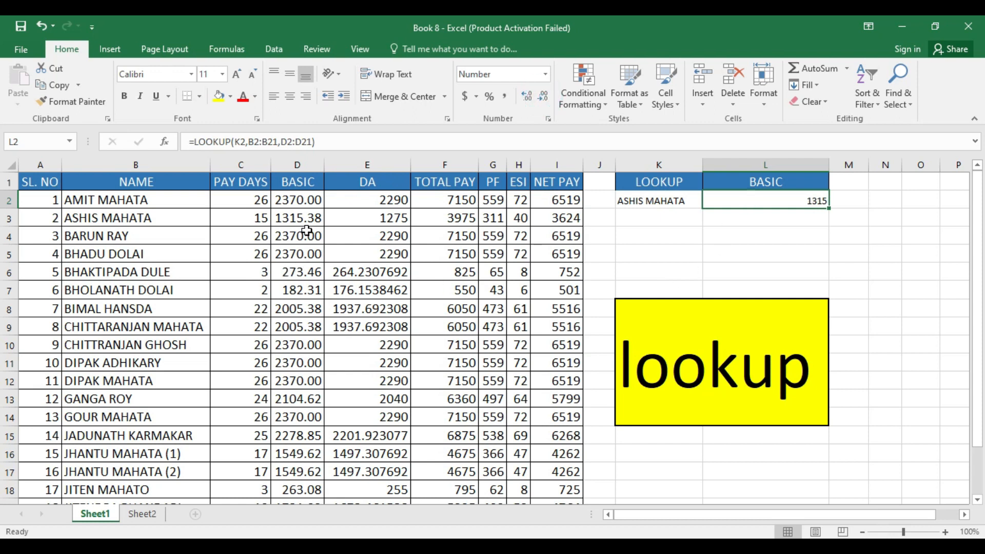
Check the basic pay lookup against row 3, and choose the employee from row 5 in cell K2.
{"action": "left_click", "coordinate": [134, 223]}
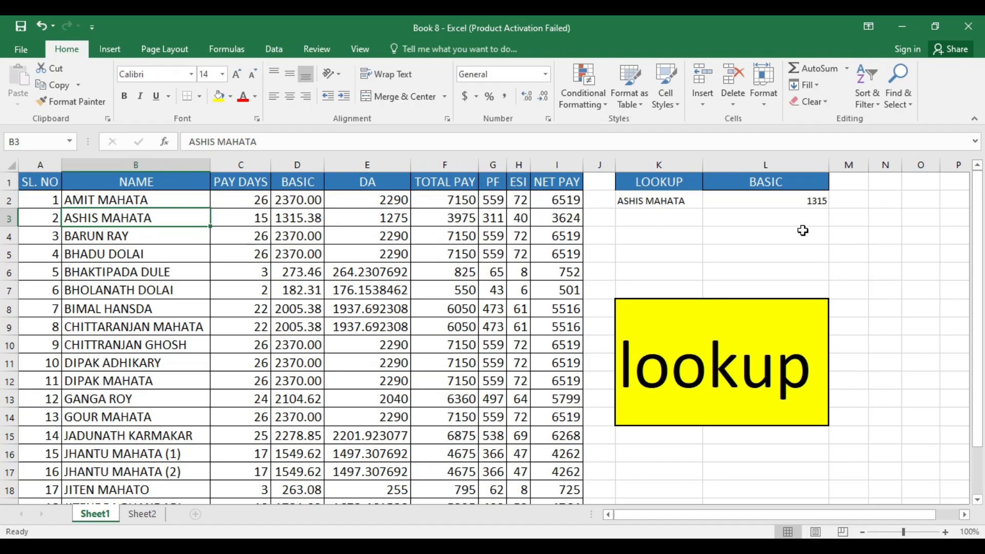
{"action": "left_click", "coordinate": [806, 203]}
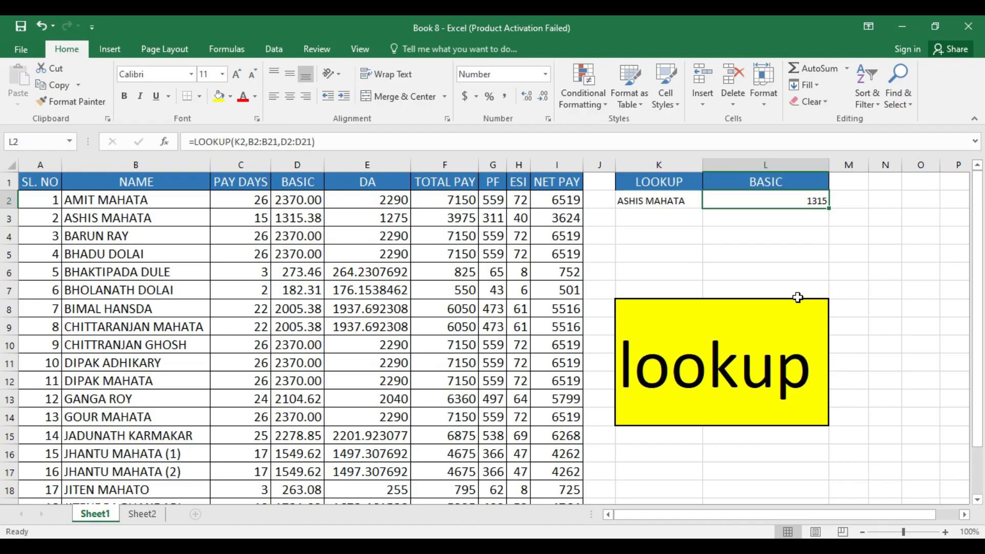
{"action": "left_click", "coordinate": [669, 202]}
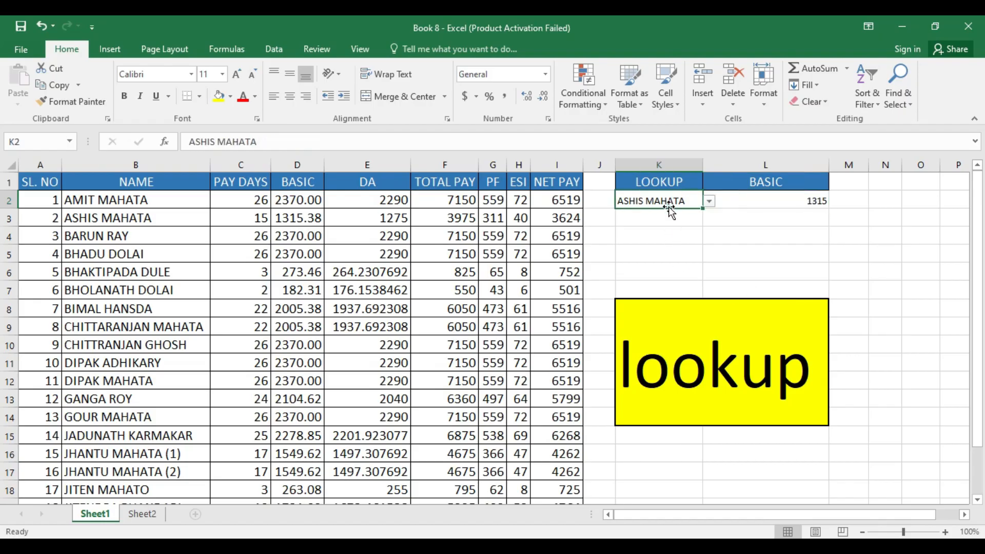
{"action": "left_click", "coordinate": [710, 201]}
{"action": "left_click", "coordinate": [683, 235]}
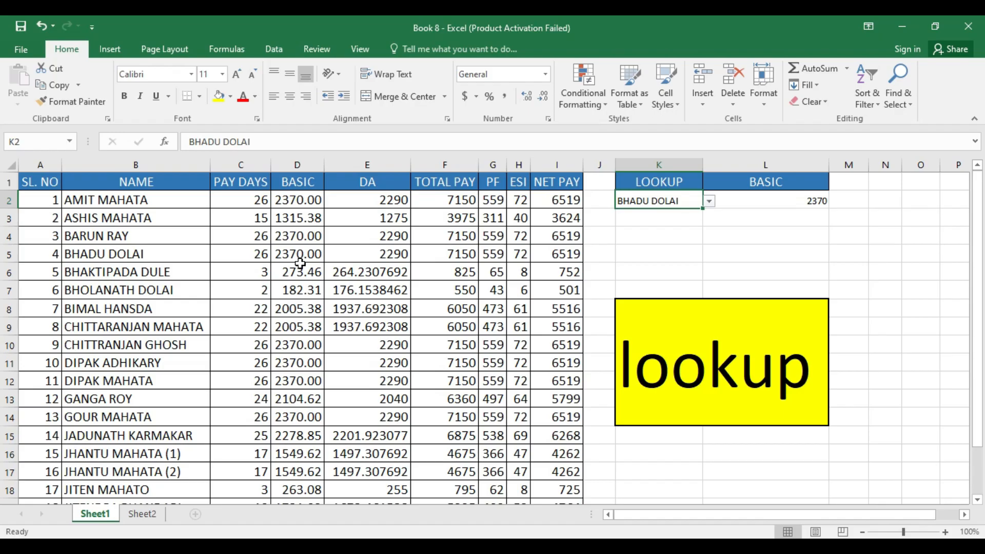
Review the basic pay formula in L2, and examine the account table's columns on Sheet2.
{"action": "left_click", "coordinate": [739, 201]}
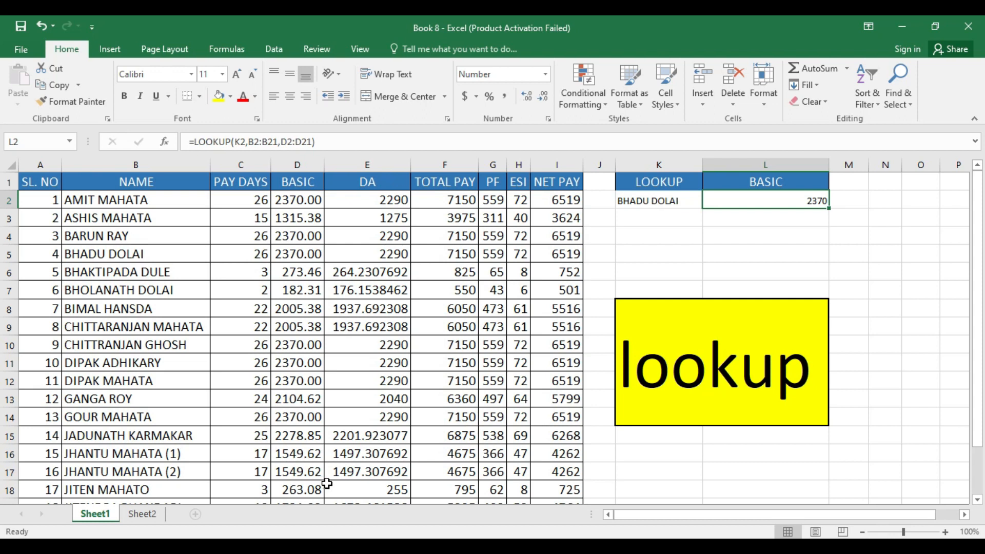
{"action": "left_click", "coordinate": [142, 515]}
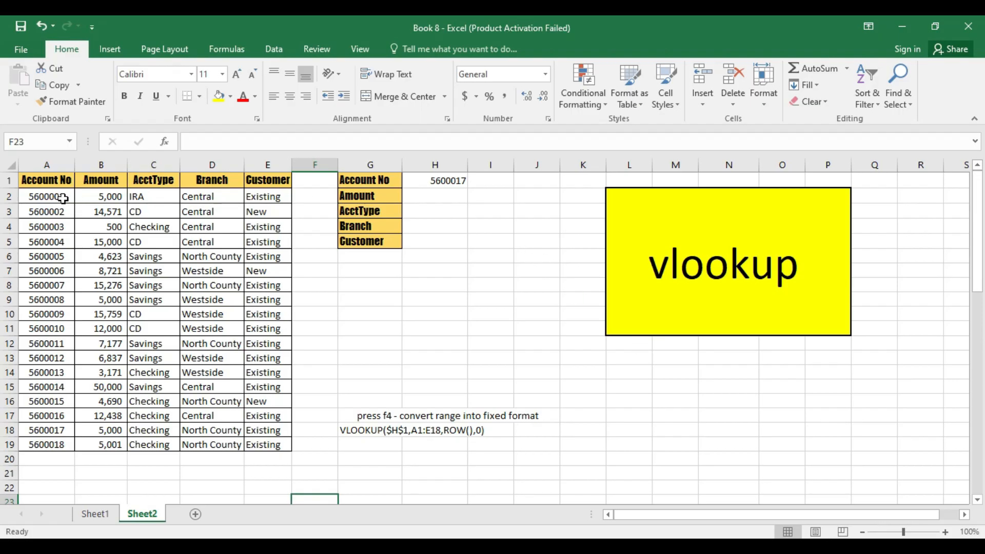
{"action": "left_click", "coordinate": [945, 533]}
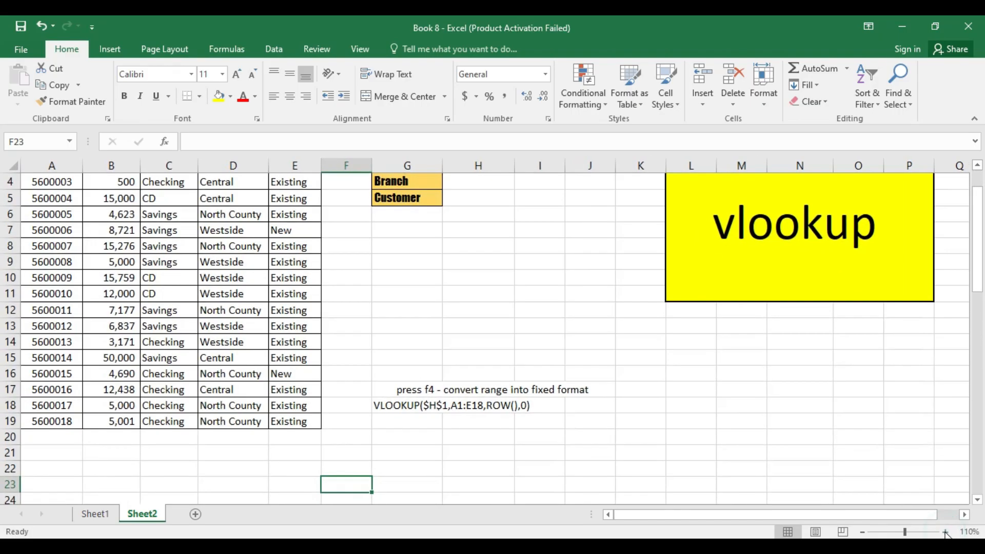
{"action": "left_click", "coordinate": [945, 532]}
{"action": "left_click_drag", "start_coordinate": [977, 246], "coordinate": [977, 231]}
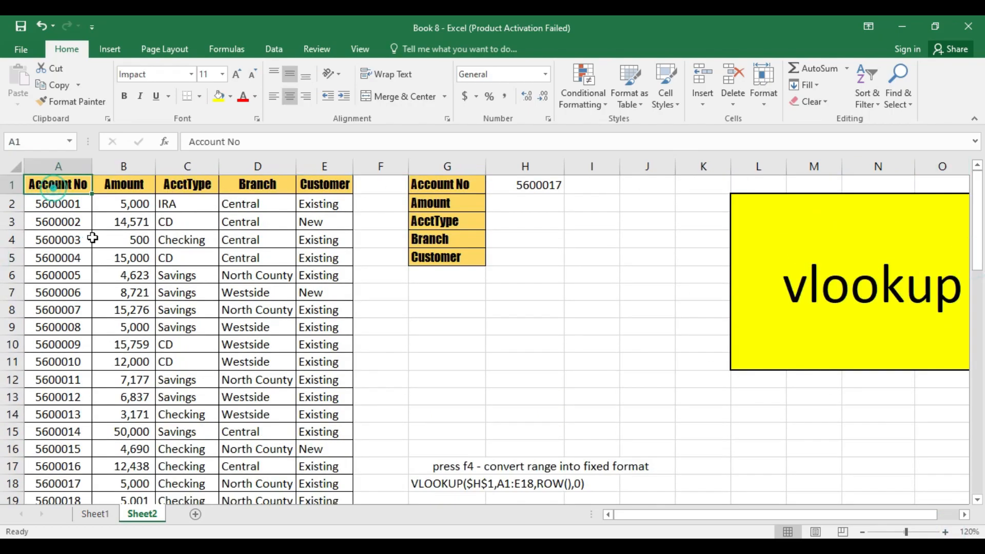
{"action": "left_click", "coordinate": [123, 184]}
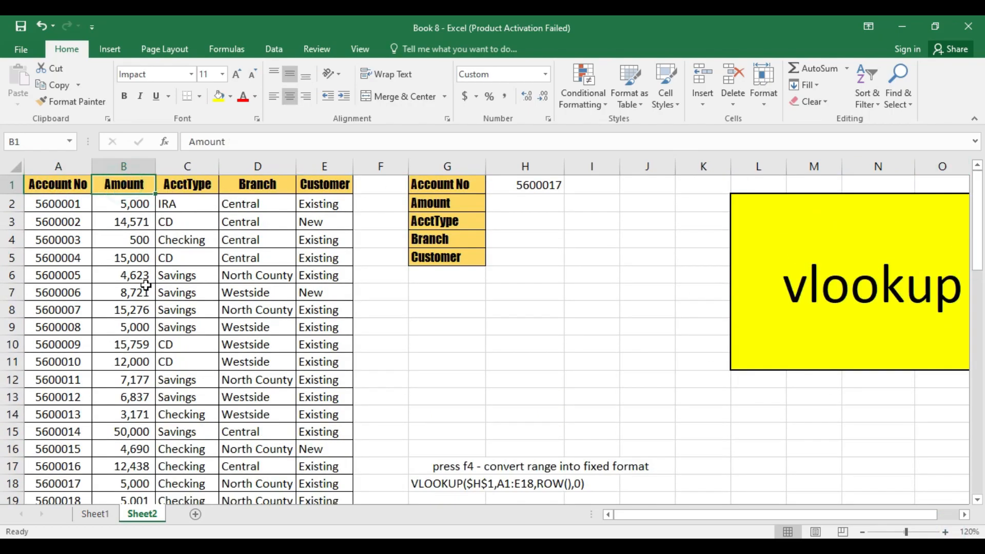
{"action": "left_click", "coordinate": [182, 184]}
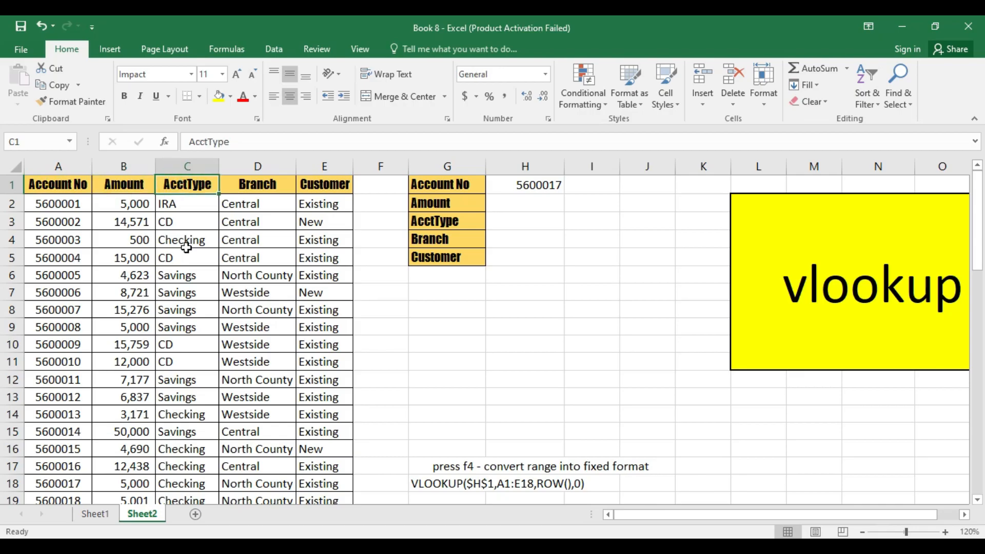
{"action": "left_click", "coordinate": [272, 188]}
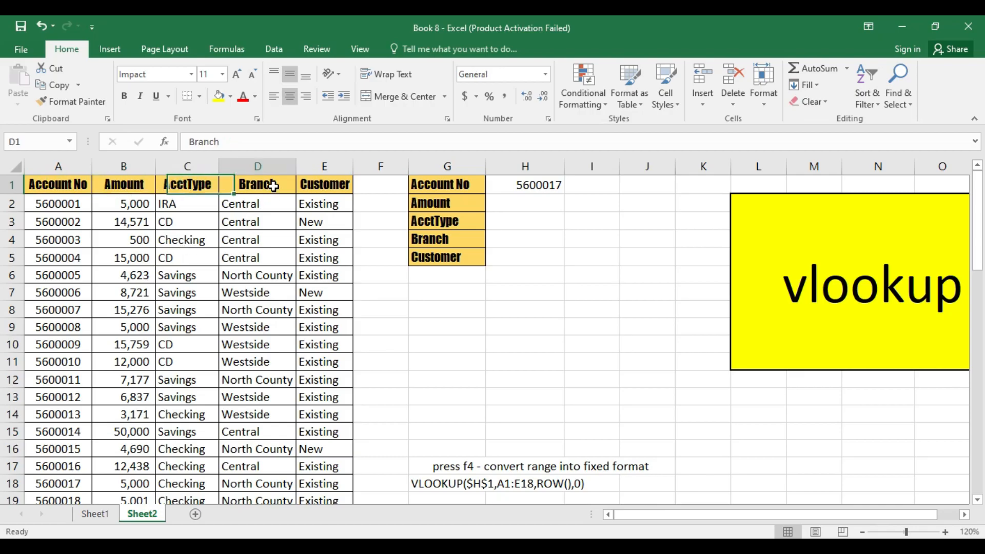
{"action": "left_click", "coordinate": [331, 193]}
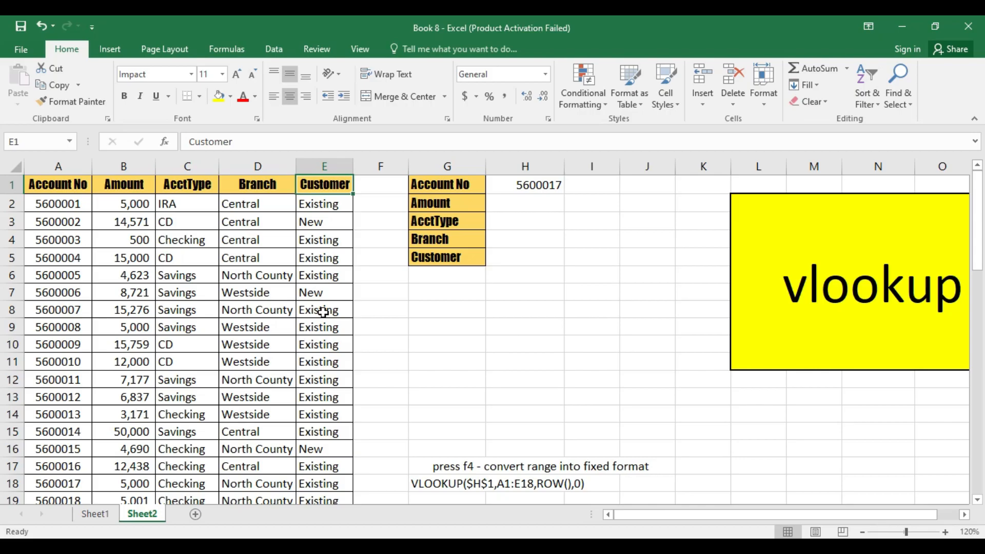
{"action": "left_click", "coordinate": [71, 366]}
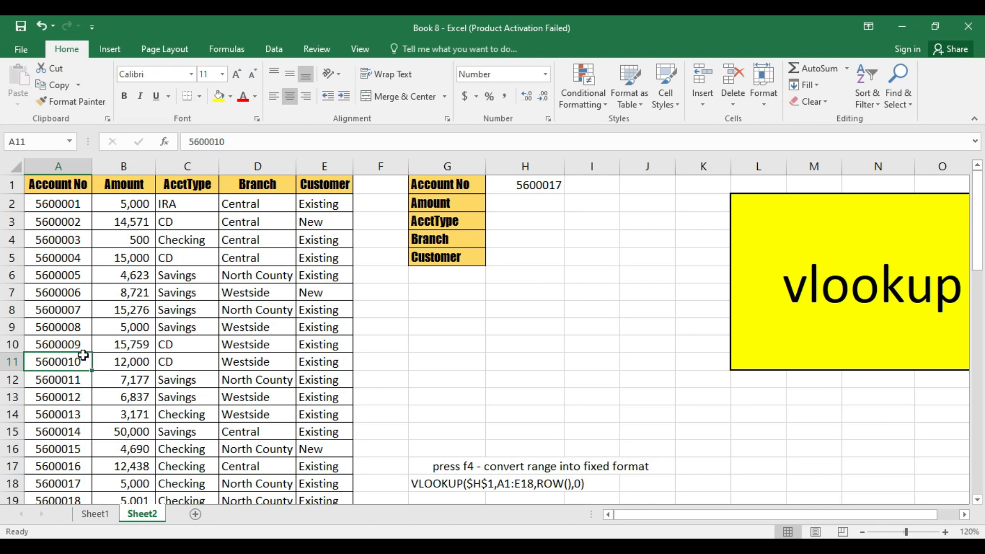
Choose the account number from row 15 as the lookup value in cell H1.
{"action": "left_click", "coordinate": [543, 180]}
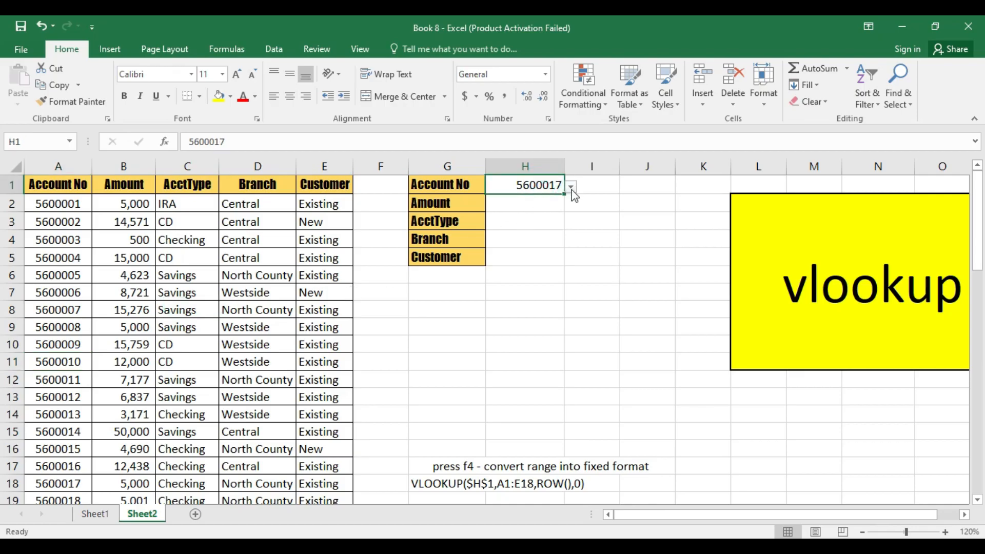
{"action": "left_click", "coordinate": [571, 187]}
{"action": "left_click", "coordinate": [531, 230]}
{"action": "key", "text": "Return"}
{"action": "left_click", "coordinate": [545, 251]}
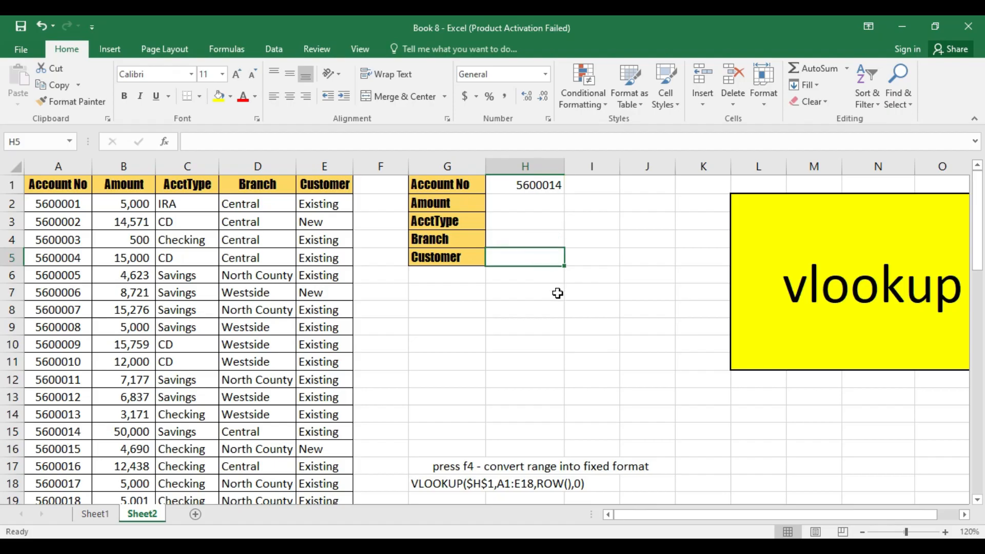
Enter =VLOOKUP(H1,A1:E19,2,0) in H2 to return the amount for the chosen account.
{"action": "left_click", "coordinate": [538, 202]}
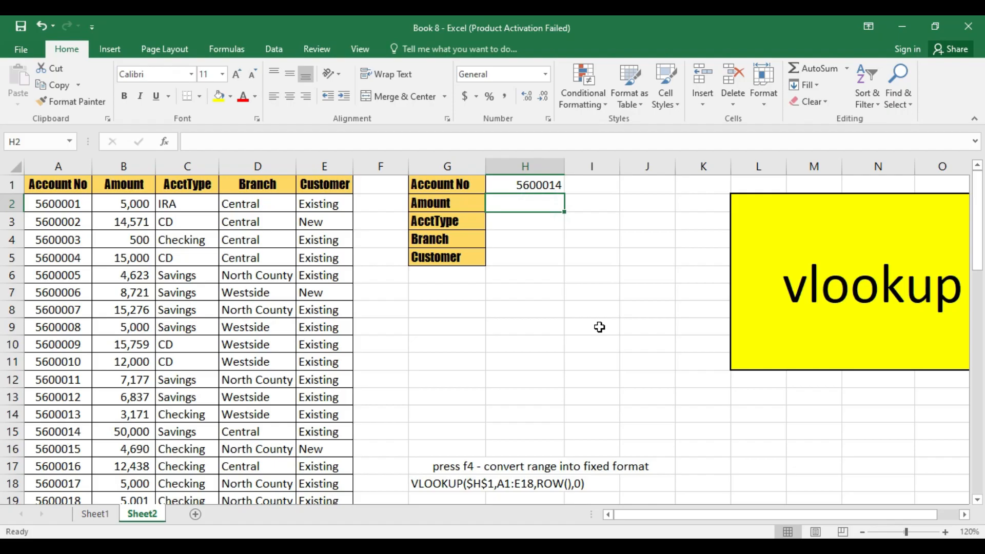
{"action": "type", "text": "vl"}
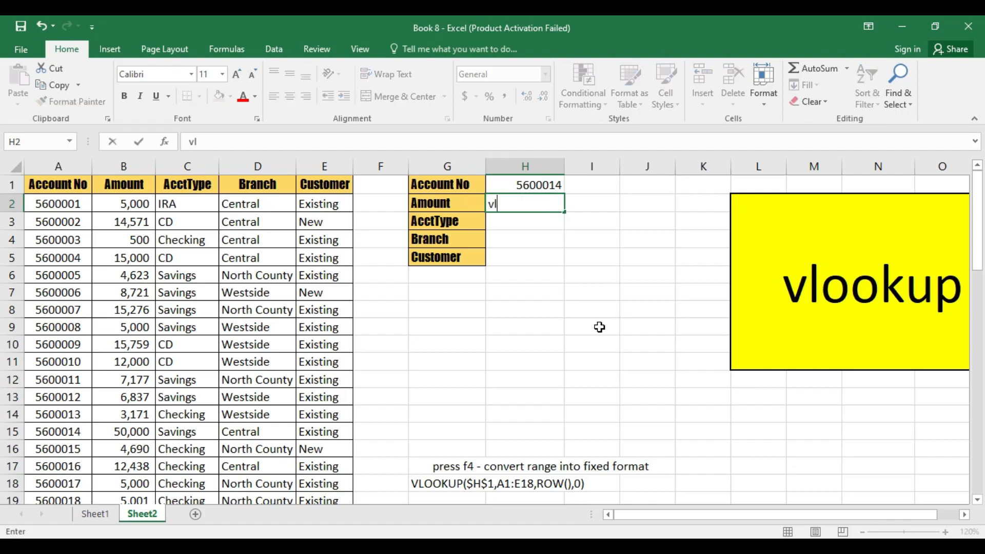
{"action": "type", "text": "=vl"}
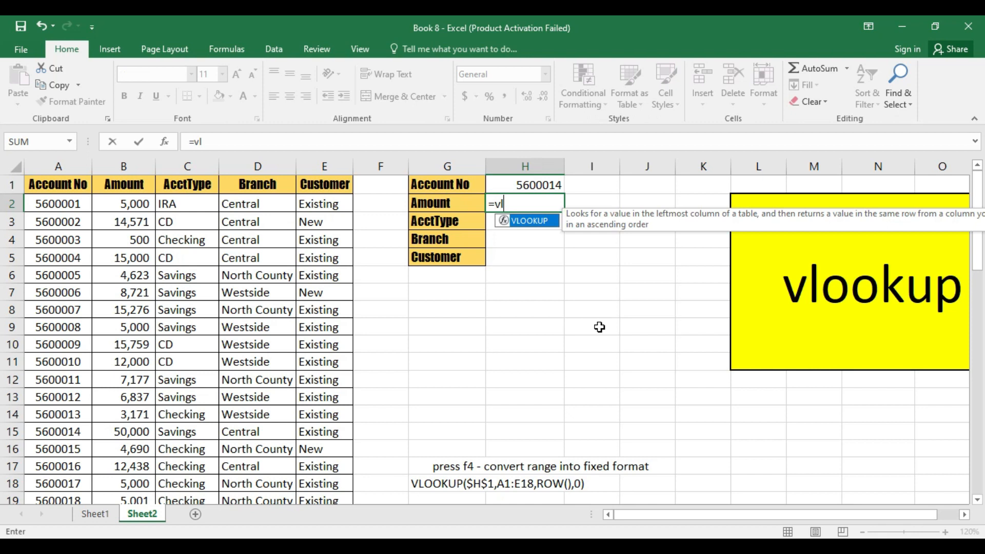
{"action": "key", "text": "Tab"}
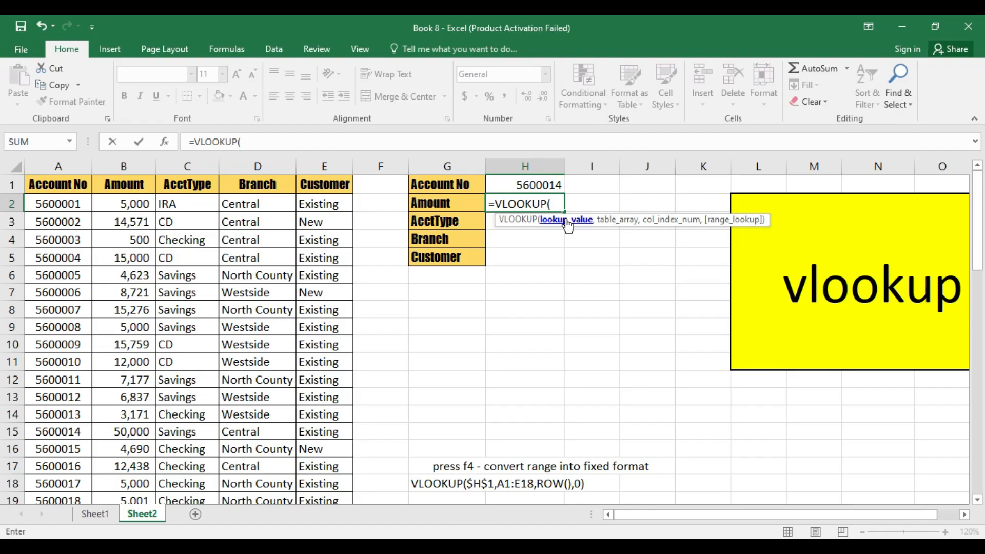
{"action": "left_click", "coordinate": [523, 183]}
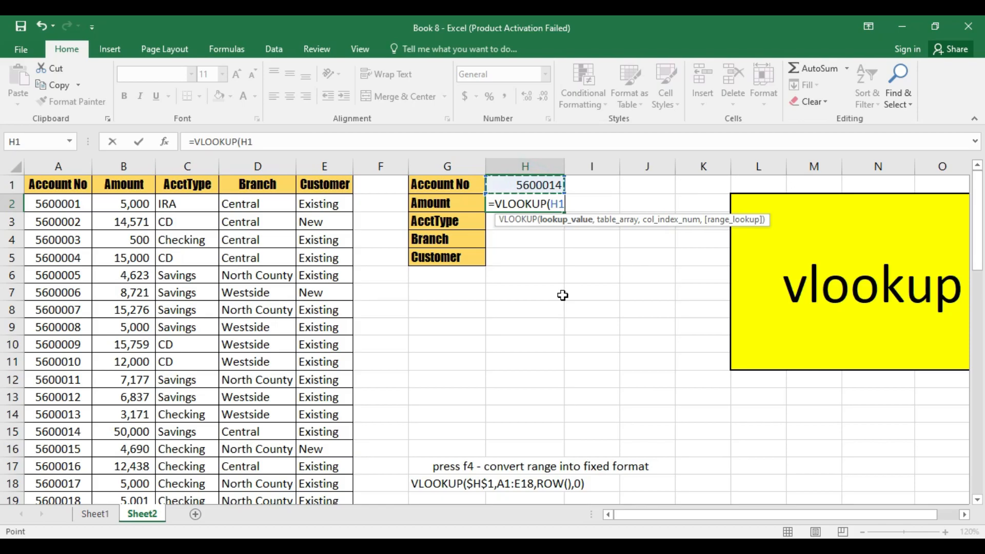
{"action": "type", "text": ","}
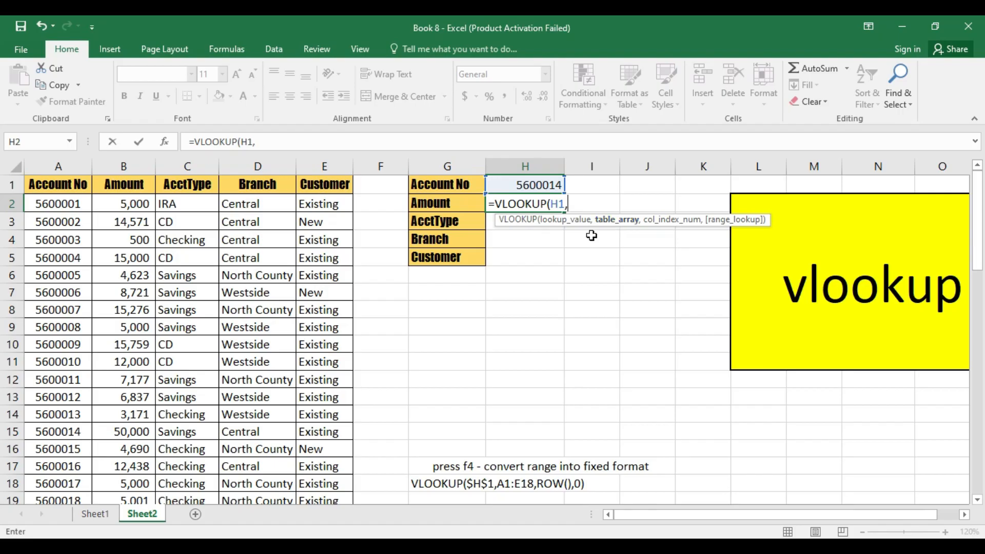
{"action": "left_click_drag", "start_coordinate": [71, 188], "coordinate": [324, 461]}
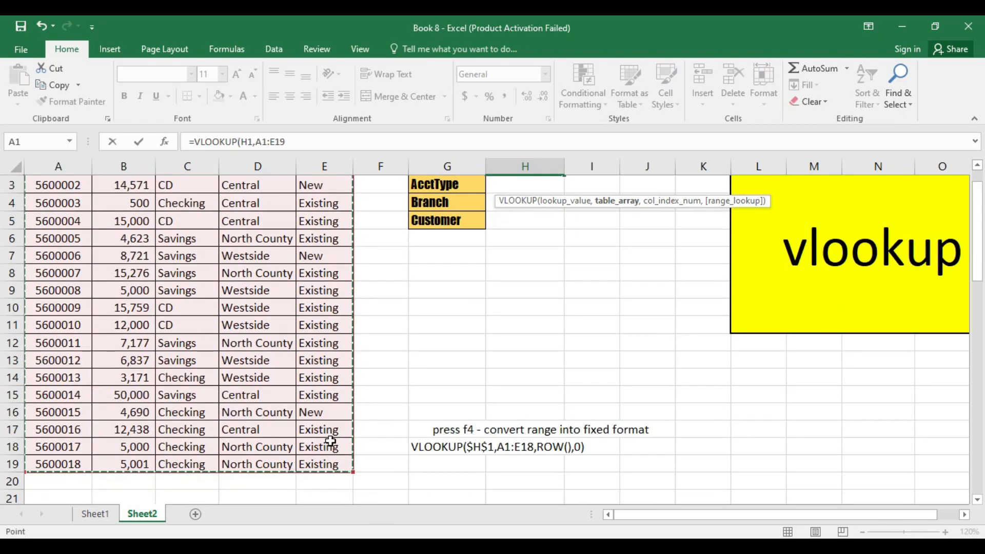
{"action": "scroll", "coordinate": [918, 237], "scroll_direction": "up", "scroll_amount": 1}
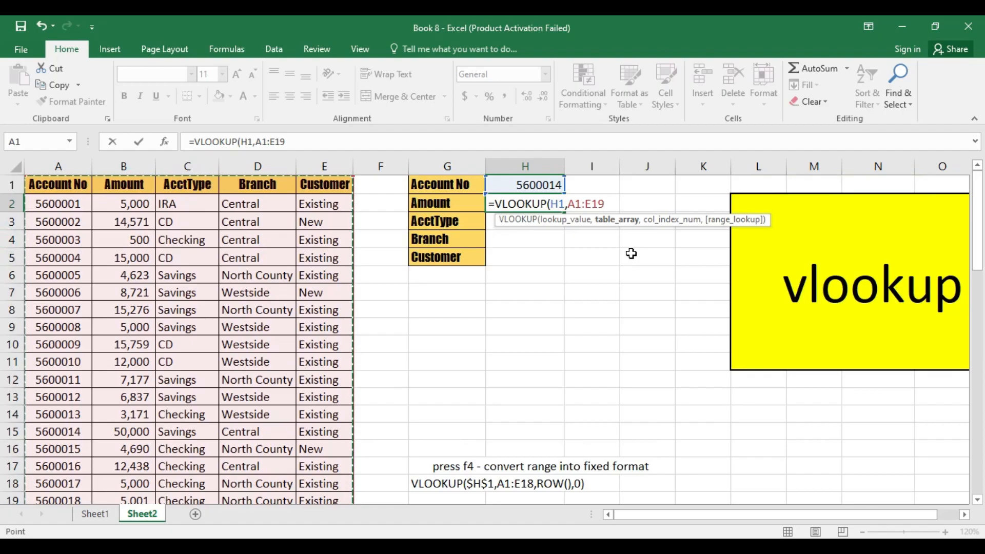
{"action": "type", "text": ","}
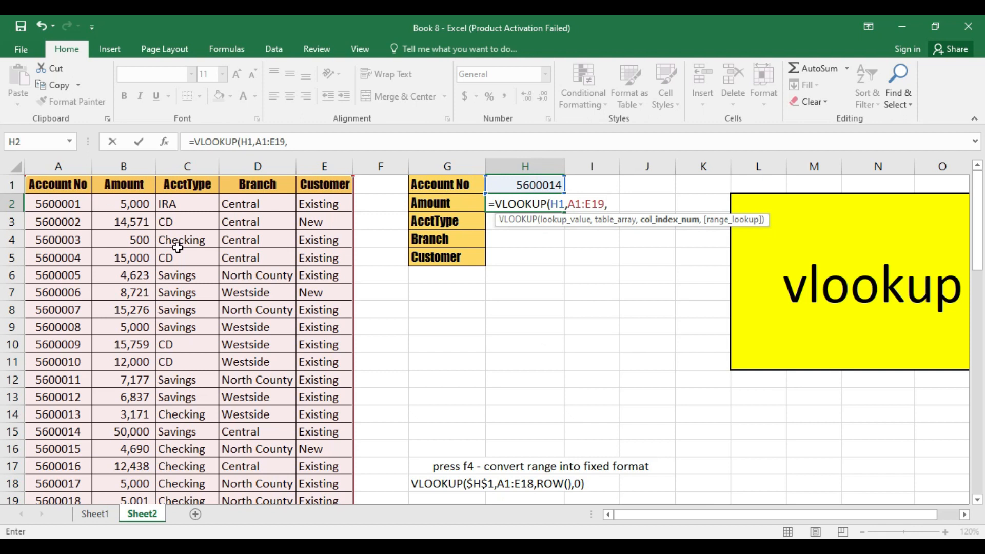
{"action": "type", "text": "2,"}
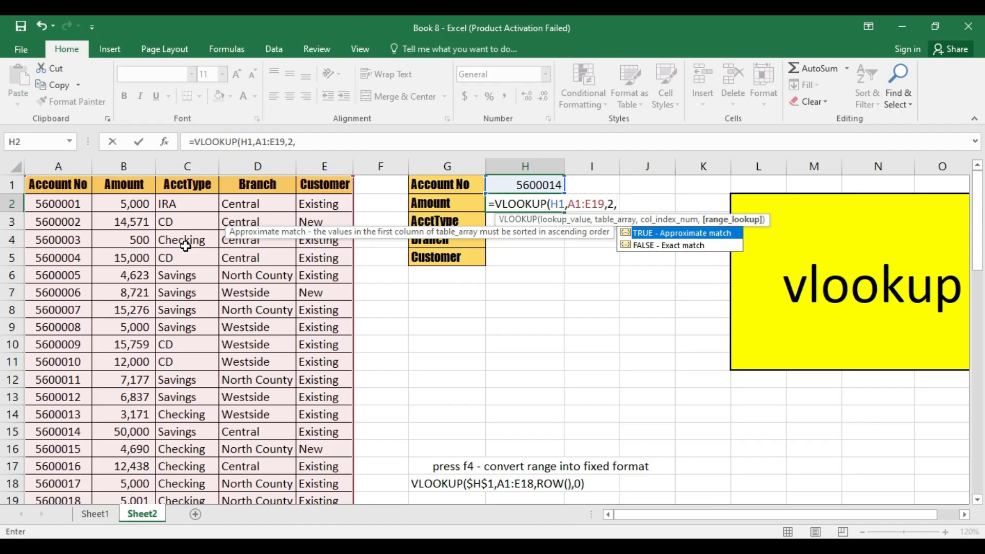
{"action": "type", "text": "0"}
{"action": "key", "text": "Return"}
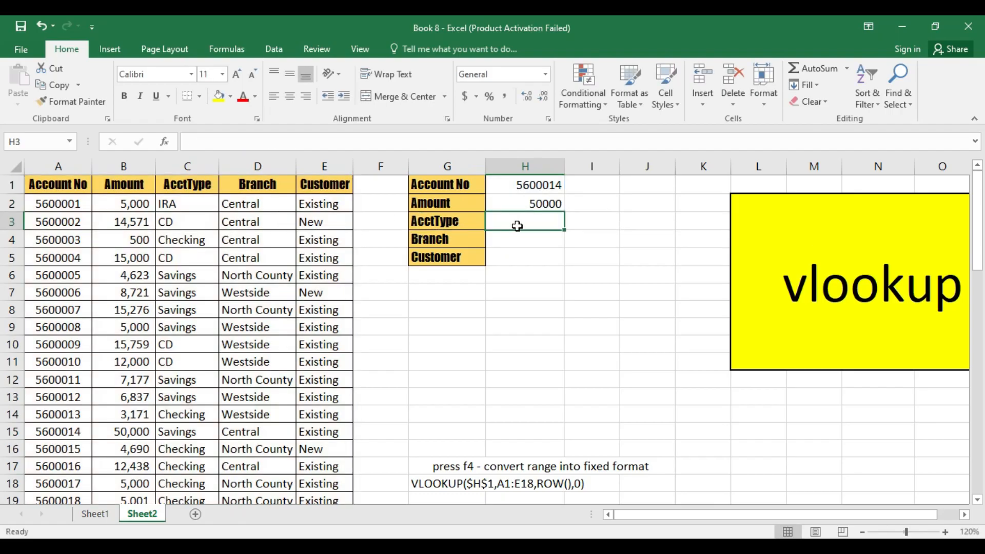
Change the VLOOKUP column index in H2 to 3 and compare the returned account type with row 15.
{"action": "left_click", "coordinate": [537, 203]}
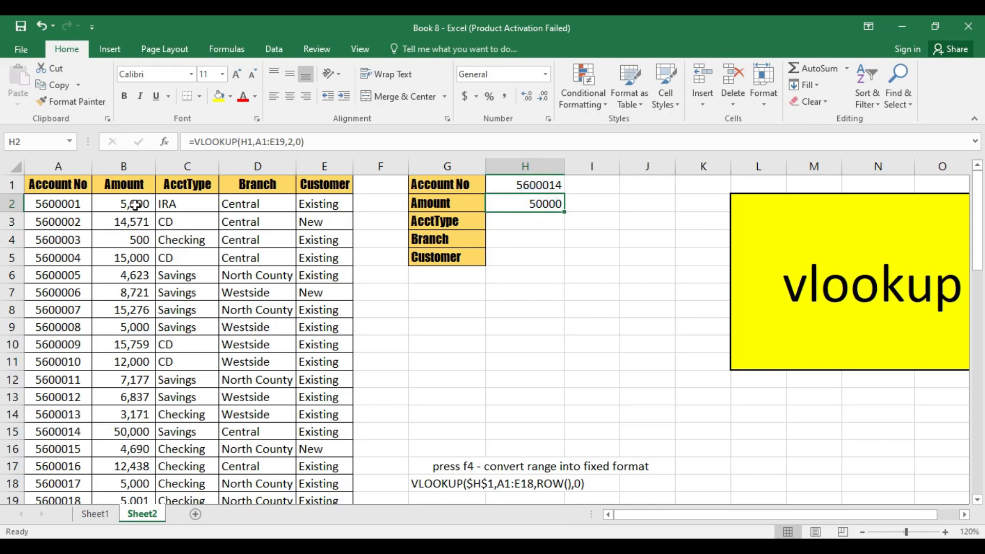
{"action": "double_click", "coordinate": [531, 203]}
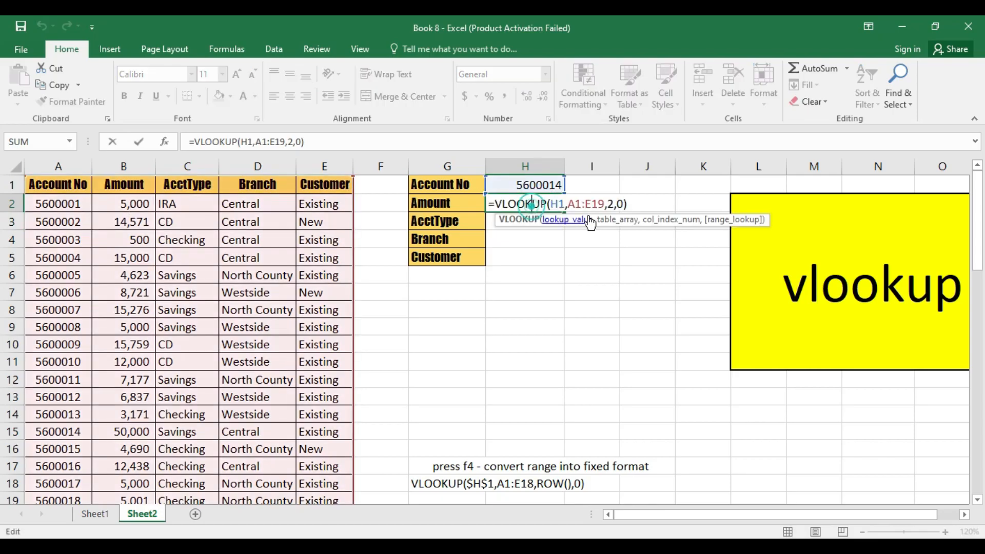
{"action": "left_click", "coordinate": [613, 204]}
{"action": "key", "text": "BackSpace"}
{"action": "type", "text": "3"}
{"action": "key", "text": "Return"}
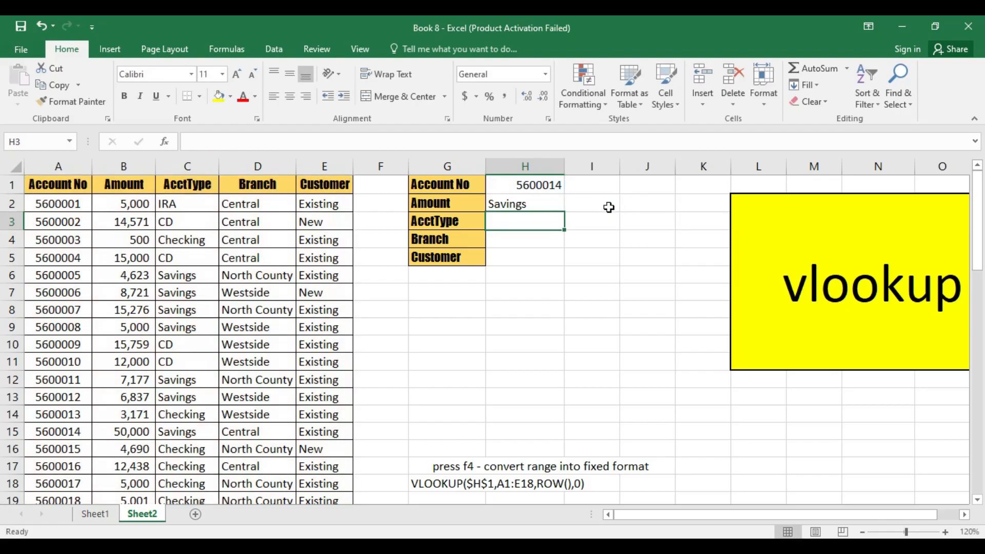
{"action": "left_click", "coordinate": [534, 203]}
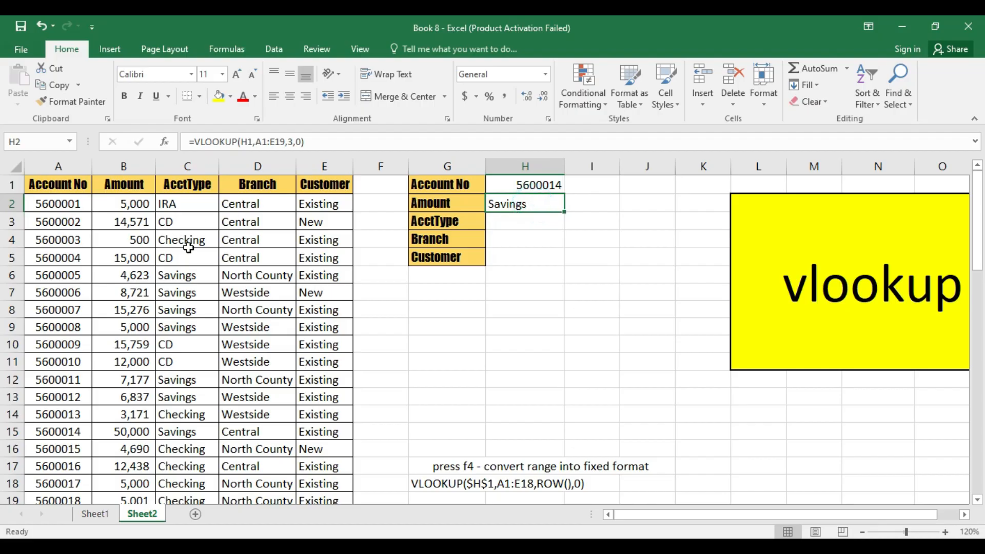
{"action": "left_click", "coordinate": [184, 431]}
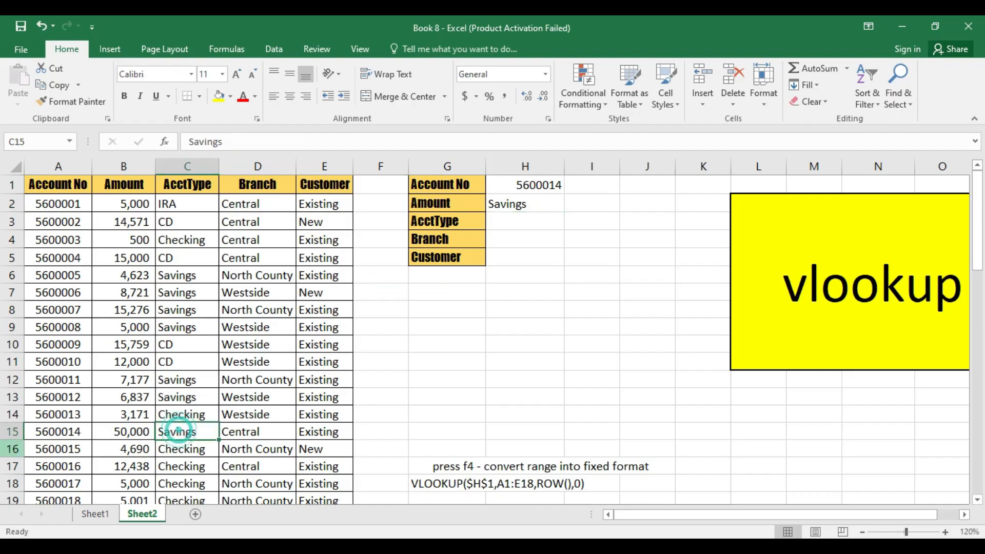
{"action": "left_click", "coordinate": [12, 431]}
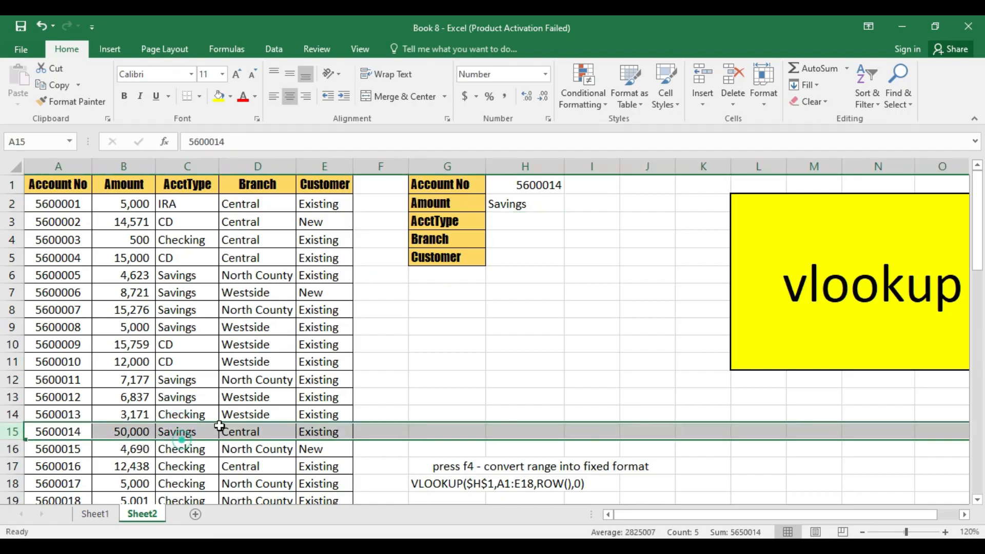
Change the VLOOKUP column index in H2 to 4 to return the branch.
{"action": "left_click", "coordinate": [545, 204]}
{"action": "double_click", "coordinate": [545, 203]}
{"action": "left_click", "coordinate": [614, 204]}
{"action": "key", "text": "BackSpace"}
{"action": "type", "text": "4,0)"}
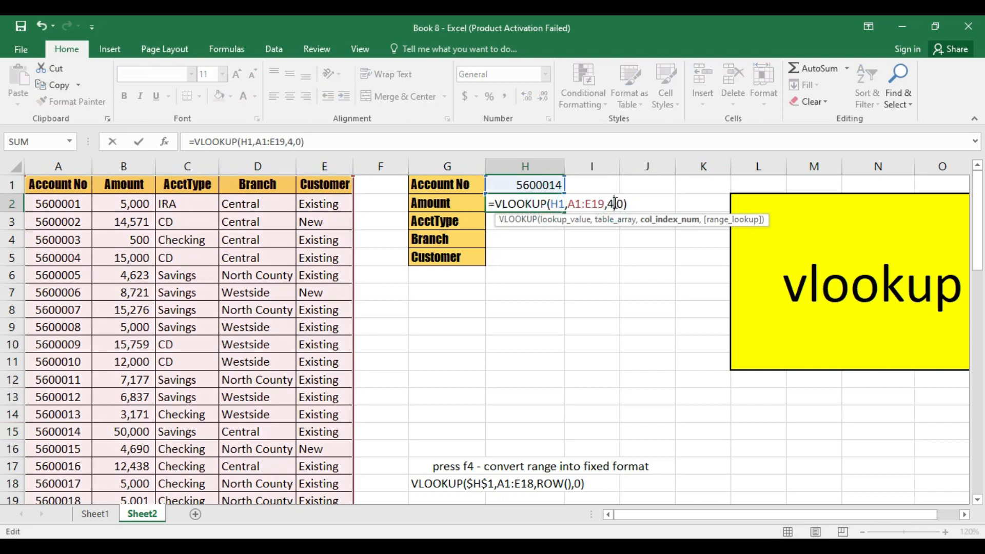
{"action": "key", "text": "Return"}
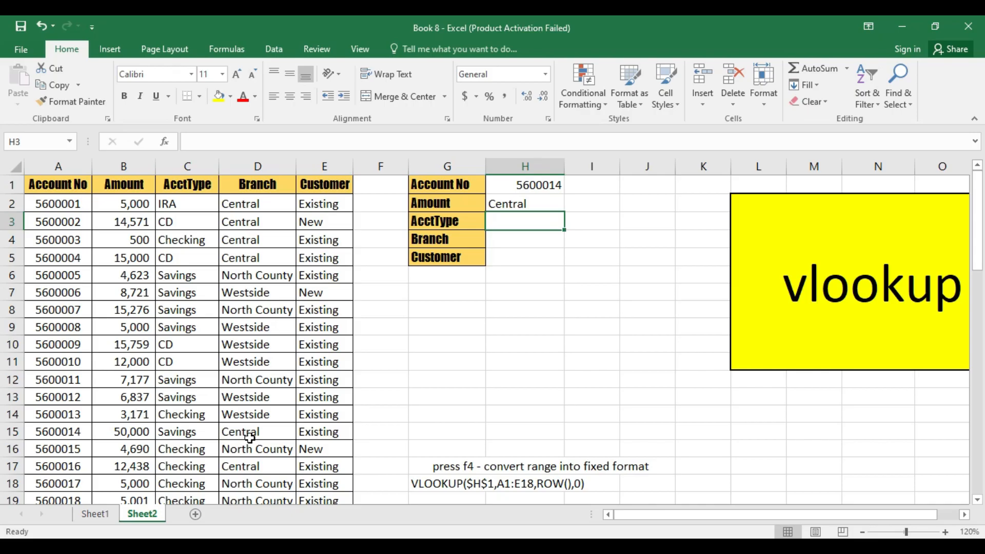
Set the VLOOKUP column index in H2 back to 2 to return the amount.
{"action": "left_click", "coordinate": [541, 207]}
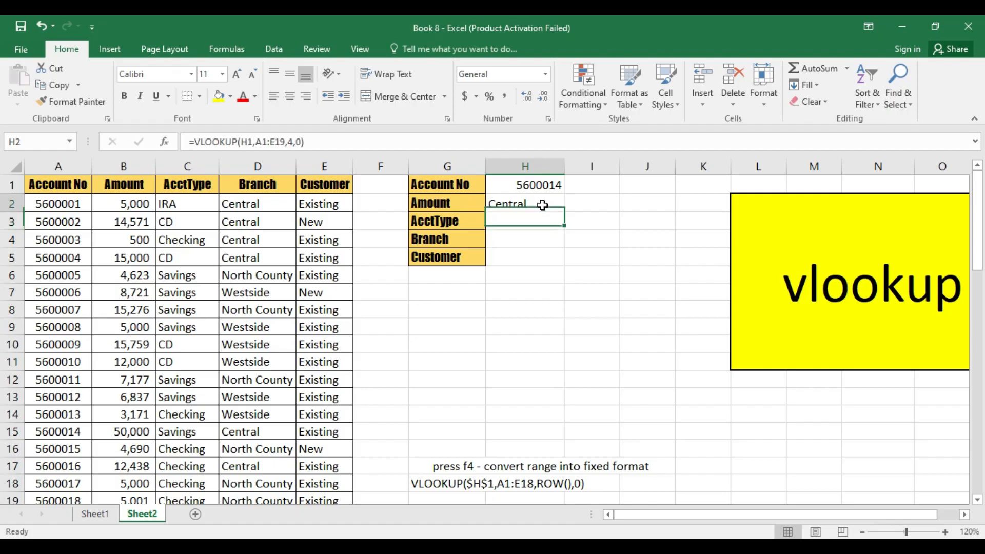
{"action": "double_click", "coordinate": [541, 207]}
{"action": "left_click", "coordinate": [615, 204]}
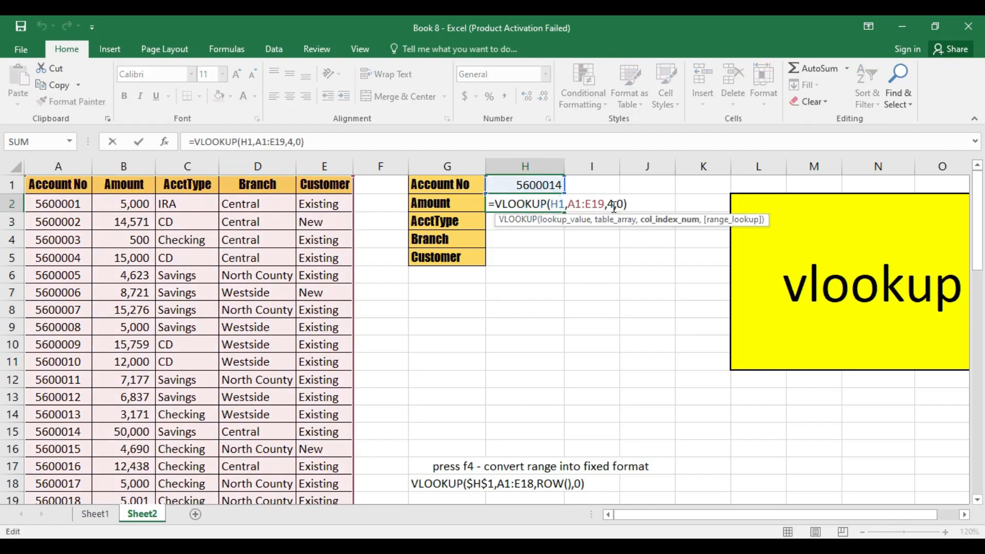
{"action": "key", "text": "BackSpace"}
{"action": "type", "text": "2"}
{"action": "key", "text": "Return"}
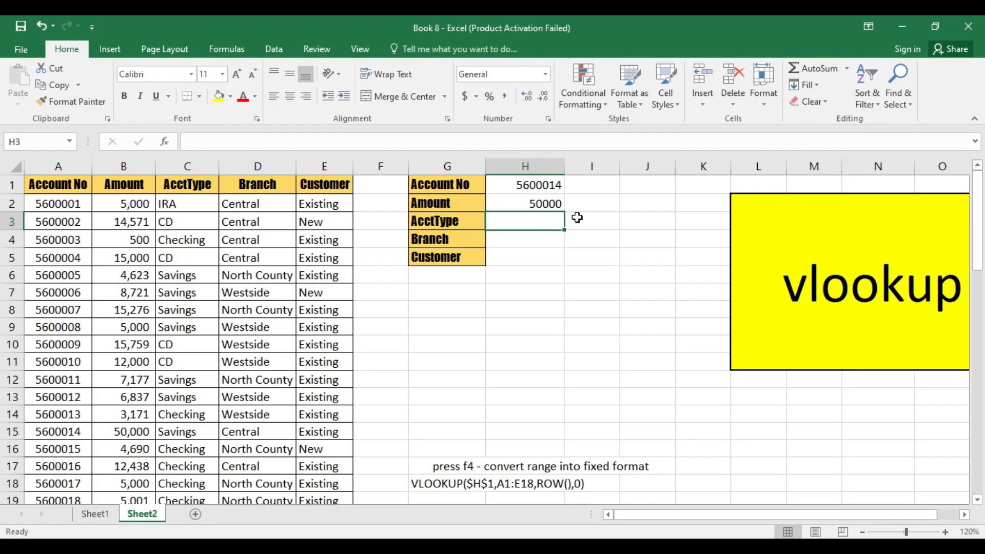
Fill the VLOOKUP formula from H2 down to H5 and inspect the copied references in H3 and H4.
{"action": "left_click", "coordinate": [549, 203]}
{"action": "left_click_drag", "start_coordinate": [566, 212], "coordinate": [565, 262]}
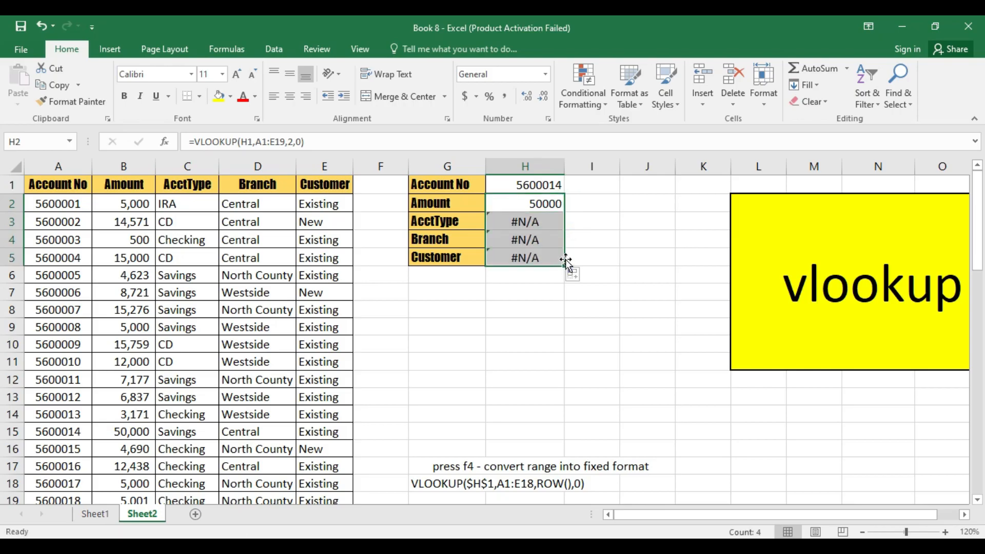
{"action": "left_click", "coordinate": [543, 237]}
{"action": "left_click", "coordinate": [547, 224]}
{"action": "left_click", "coordinate": [545, 242]}
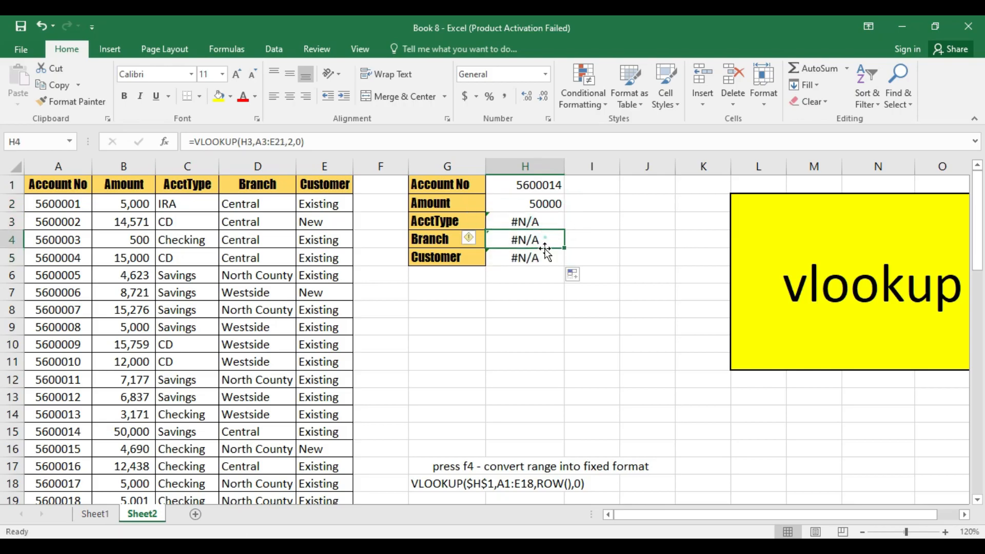
Set the VLOOKUP column index in H3 to 3.
{"action": "left_click", "coordinate": [536, 272]}
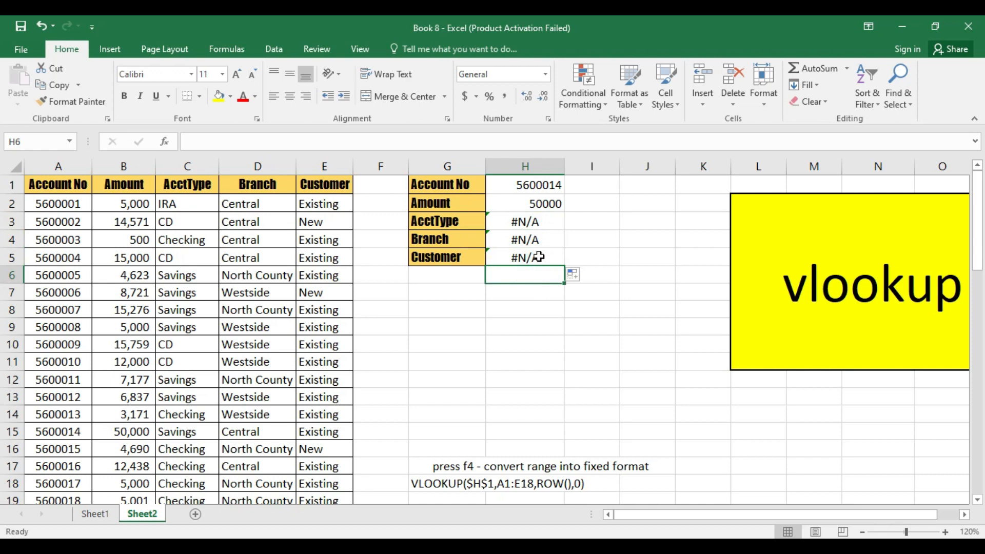
{"action": "left_click", "coordinate": [539, 221]}
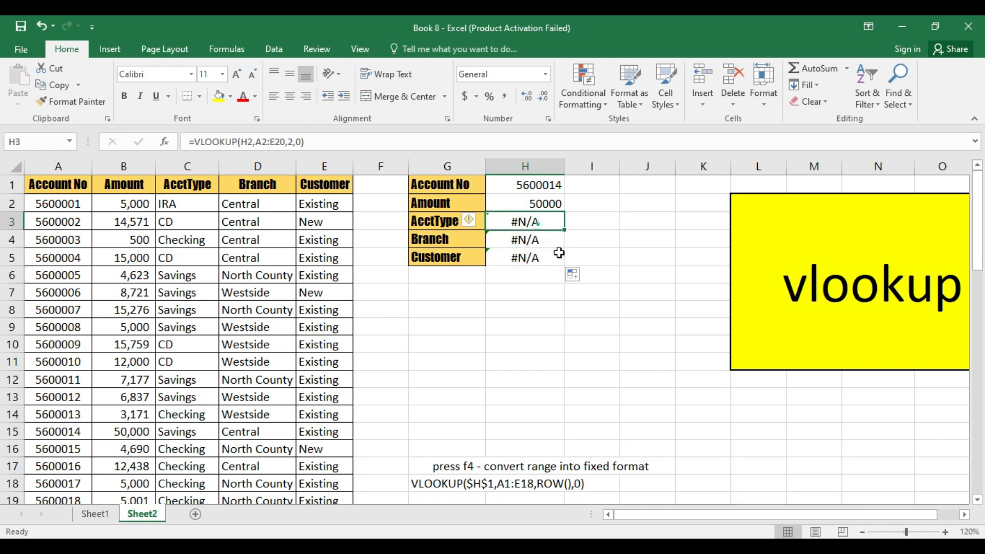
{"action": "double_click", "coordinate": [541, 221]}
{"action": "left_click", "coordinate": [615, 221]}
{"action": "key", "text": "BackSpace"}
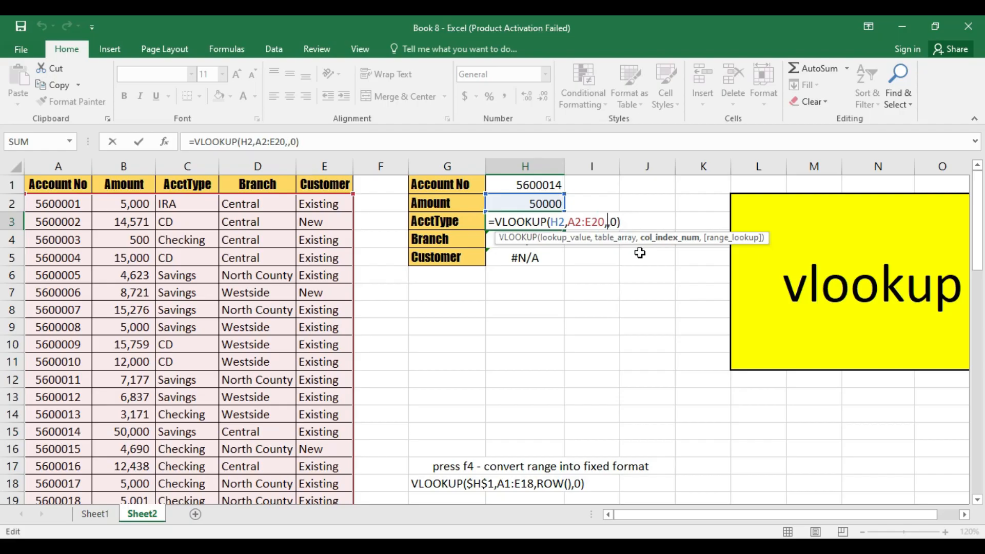
{"action": "type", "text": "3"}
{"action": "key", "text": "Return"}
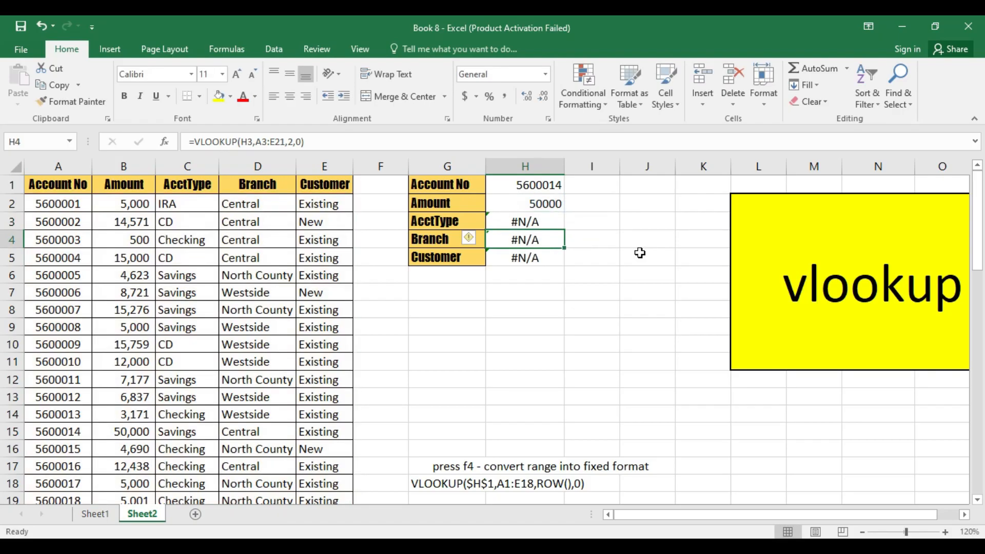
Inspect the lookup value and table range references in the copied VLOOKUP formulas in H3 and H5.
{"action": "double_click", "coordinate": [559, 222]}
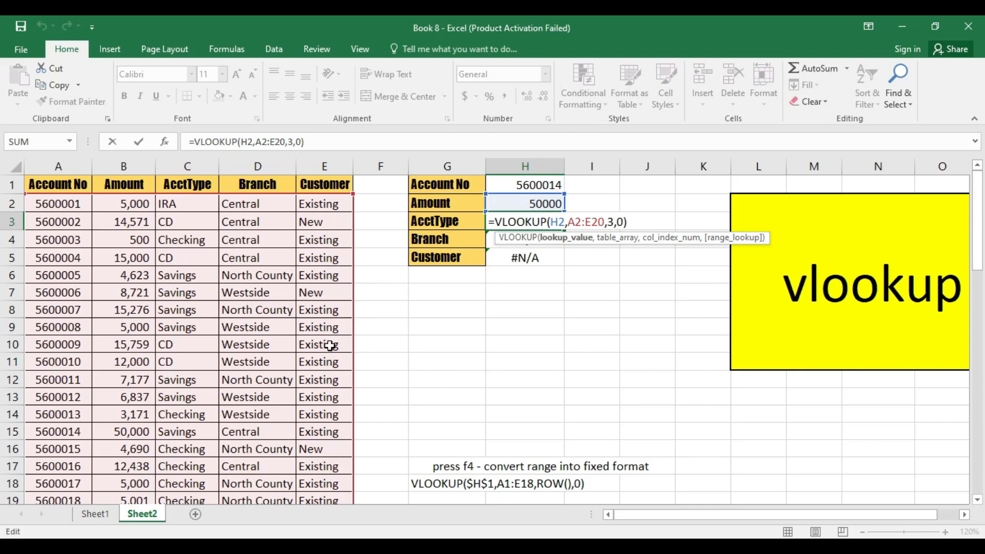
{"action": "key", "text": "Return"}
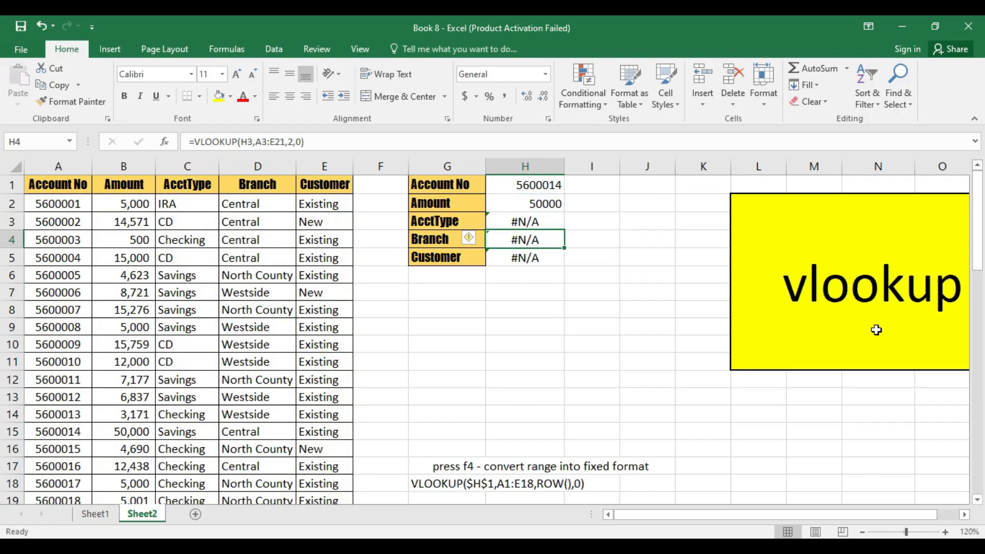
{"action": "left_click_drag", "start_coordinate": [980, 226], "coordinate": [981, 239]}
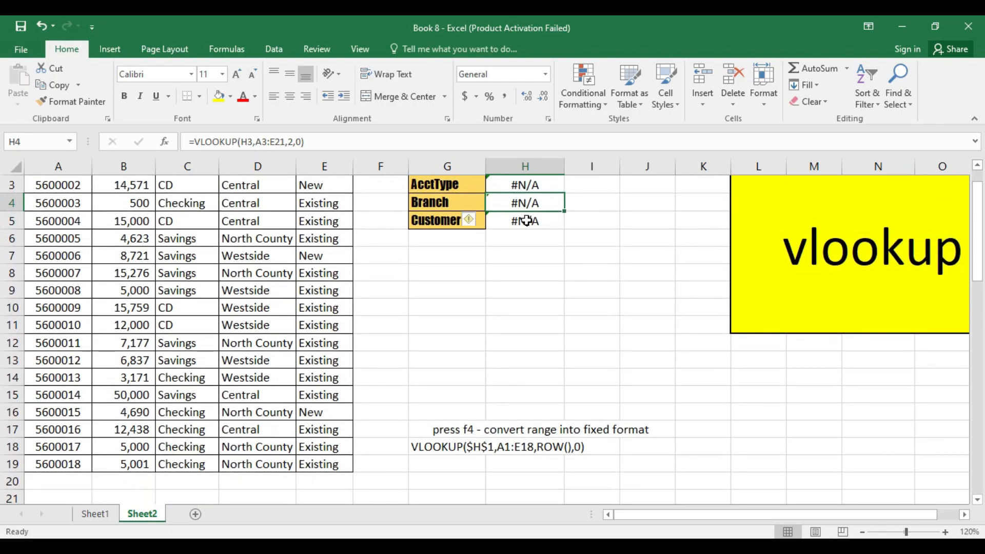
{"action": "double_click", "coordinate": [526, 221]}
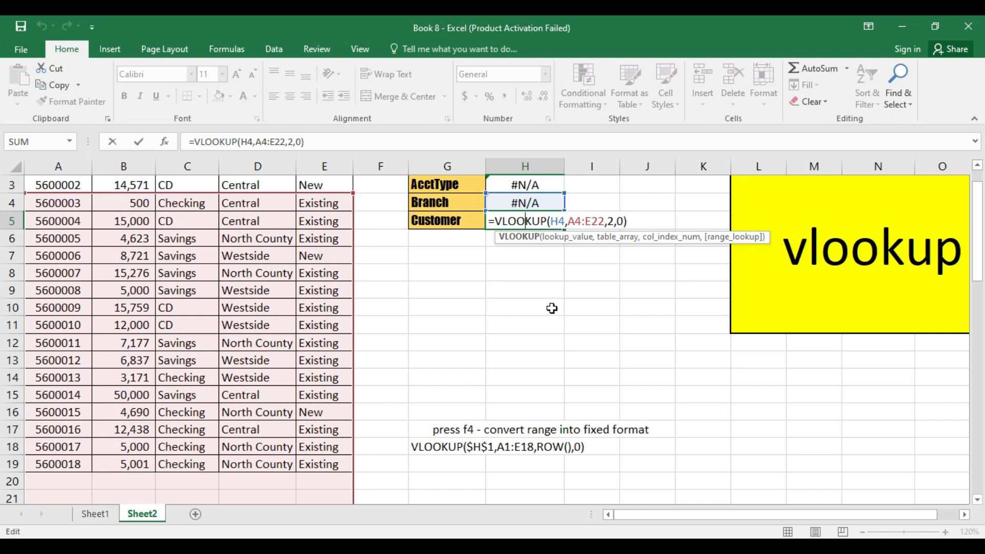
{"action": "key", "text": "Return"}
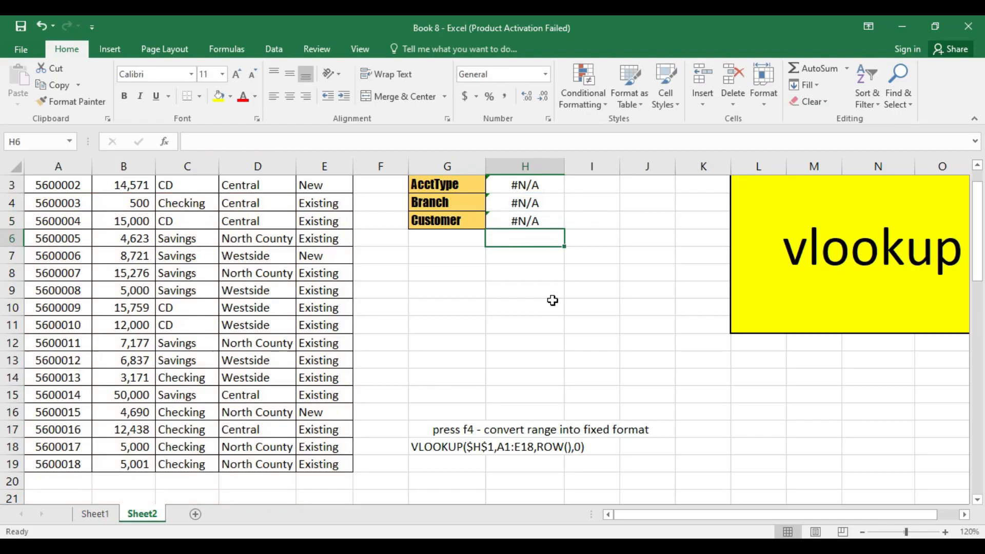
{"action": "left_click_drag", "start_coordinate": [974, 251], "coordinate": [975, 234]}
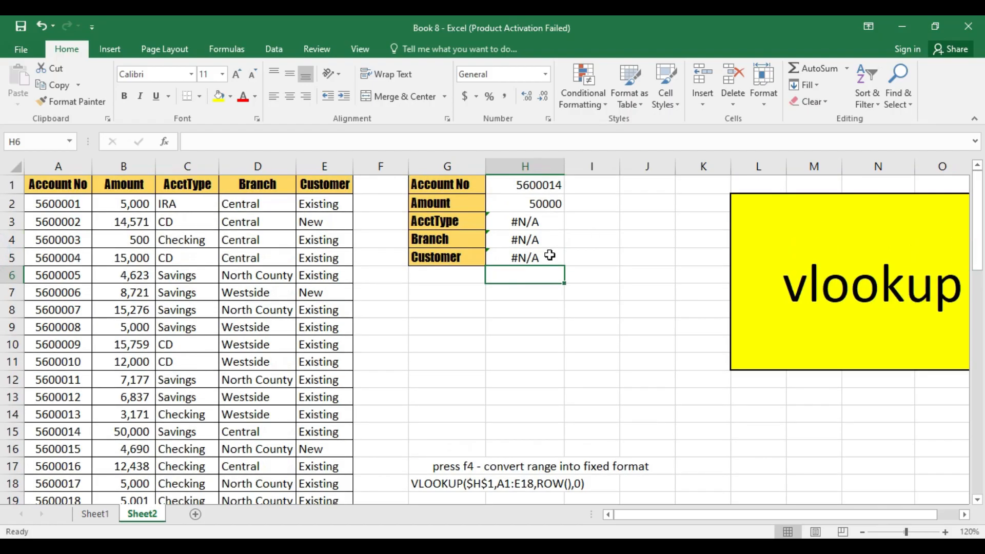
Make the references in H2's VLOOKUP absolute as $H$1 and $A$1:$E$19, and fill the formula down to H5.
{"action": "left_click", "coordinate": [548, 204]}
{"action": "double_click", "coordinate": [549, 203]}
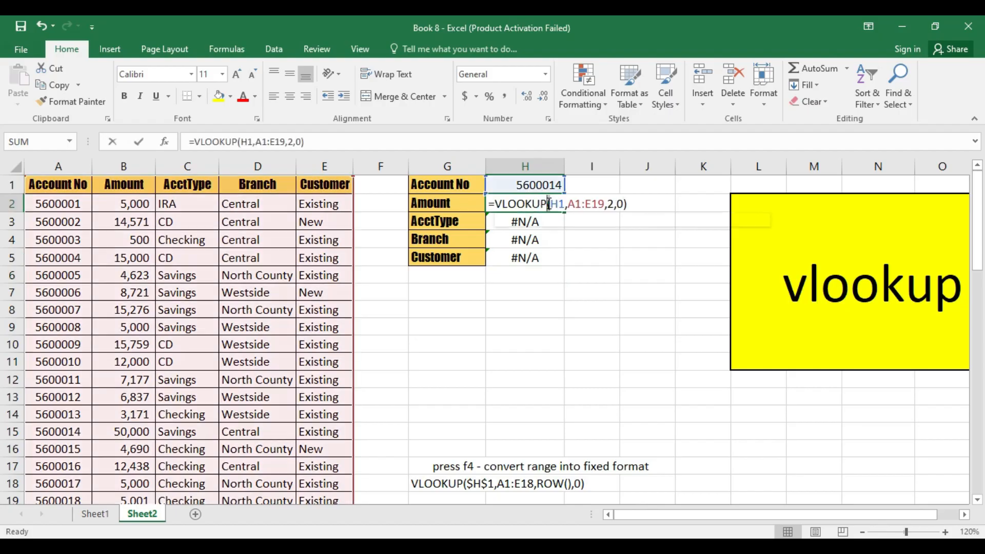
{"action": "left_click", "coordinate": [559, 204]}
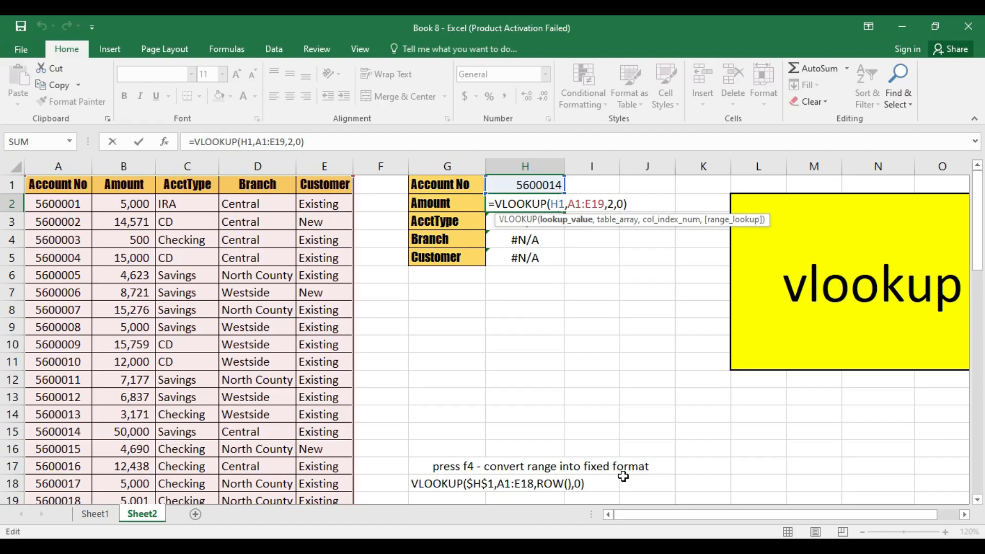
{"action": "key", "text": "F4"}
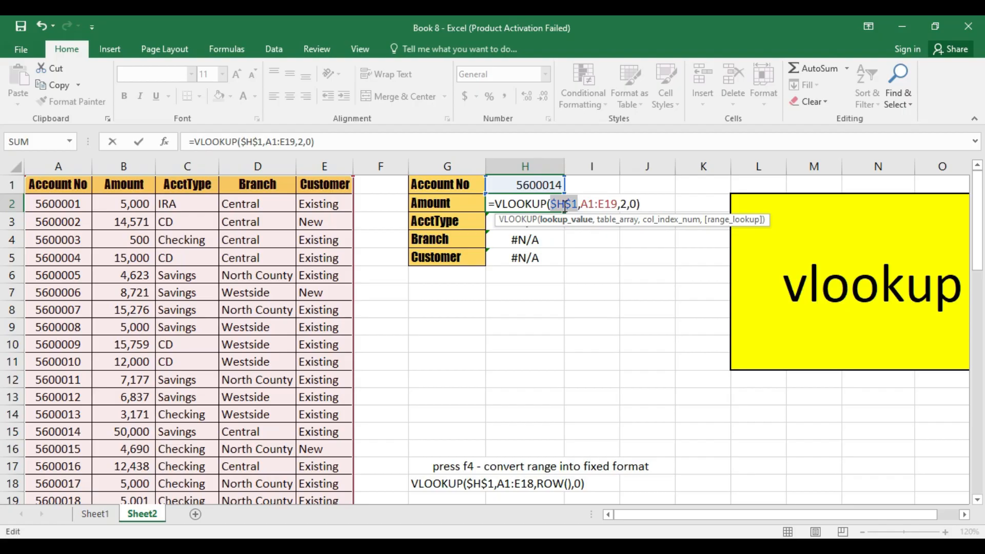
{"action": "left_click", "coordinate": [581, 203]}
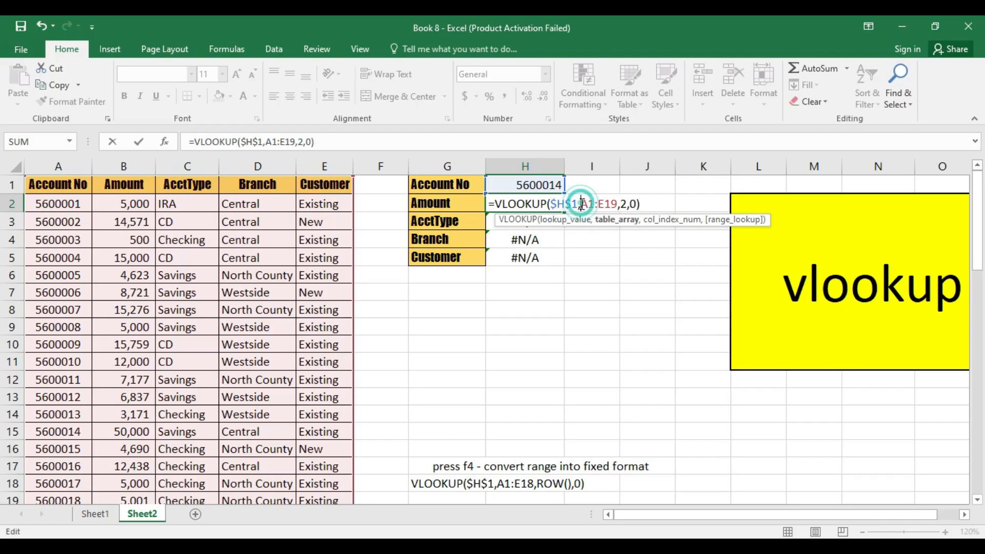
{"action": "left_click_drag", "start_coordinate": [581, 203], "coordinate": [621, 207]}
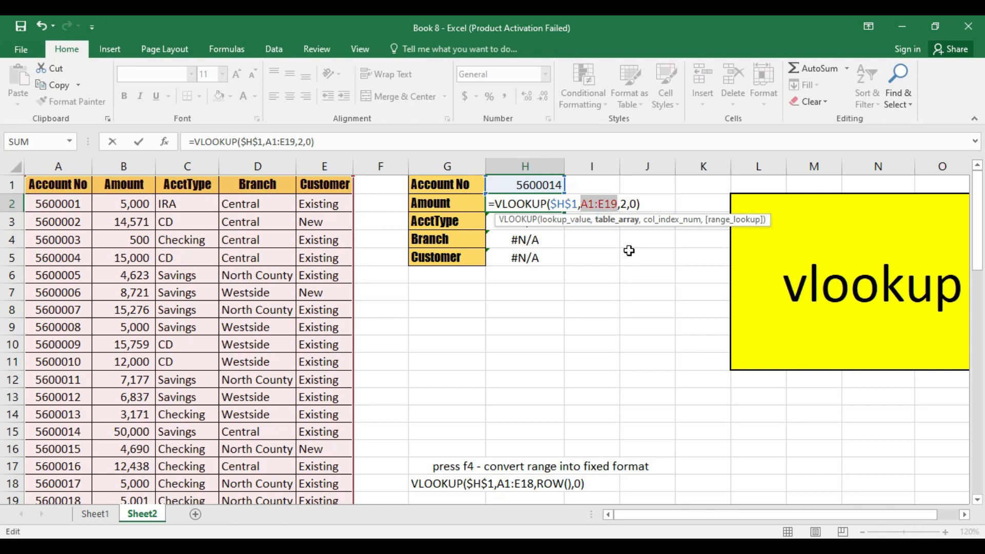
{"action": "key", "text": "F4"}
{"action": "left_click", "coordinate": [670, 205]}
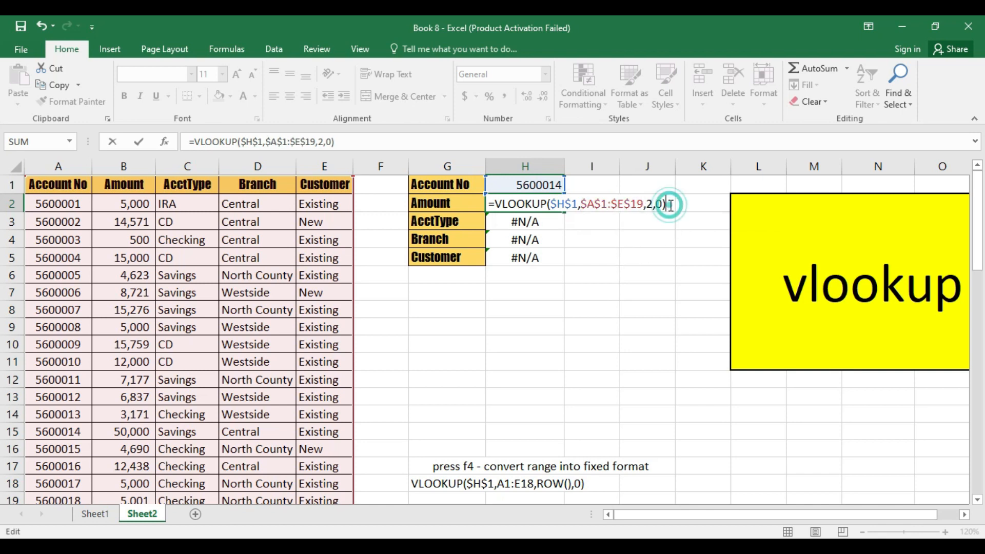
{"action": "key", "text": "Return"}
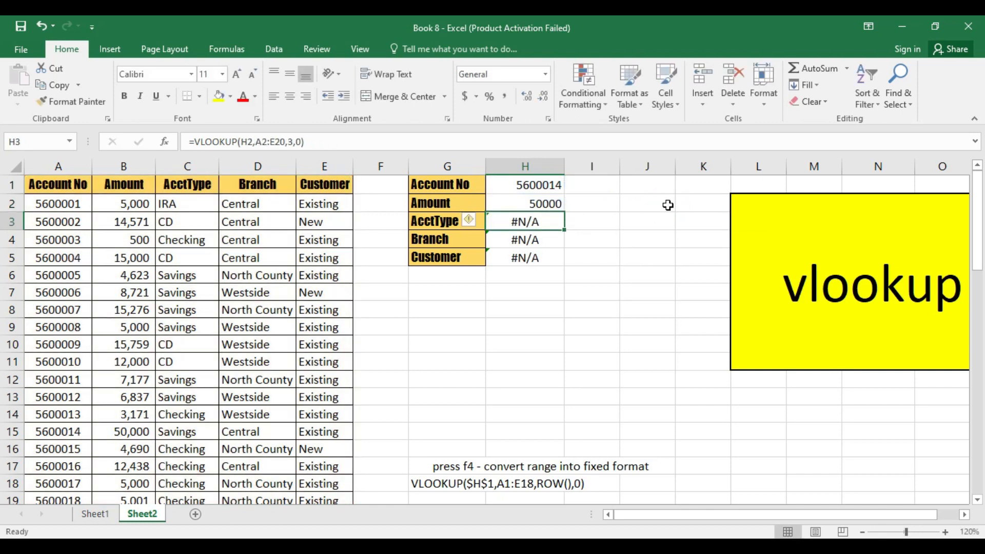
{"action": "left_click", "coordinate": [528, 204]}
{"action": "left_click_drag", "start_coordinate": [564, 212], "coordinate": [572, 257]}
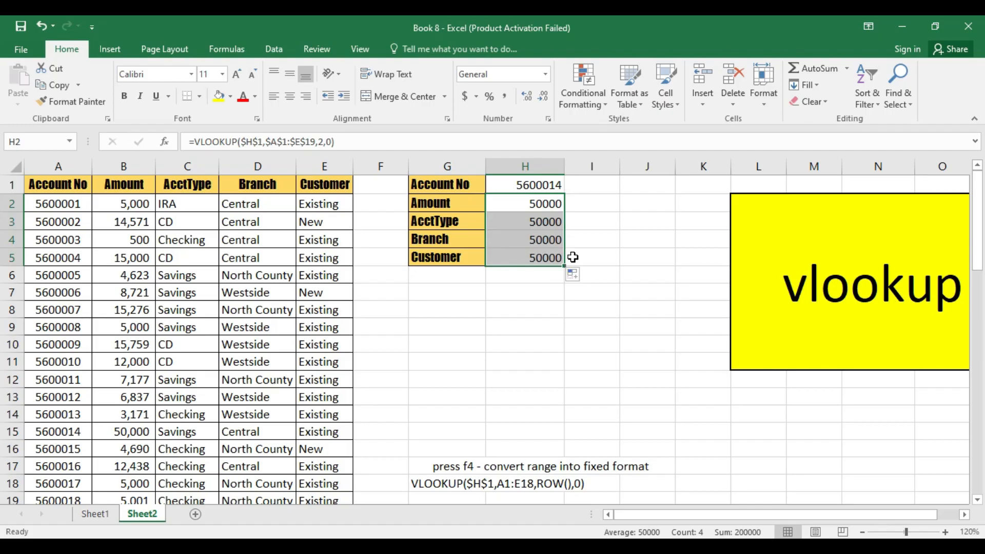
Change the column index of the absolute-reference VLOOKUP in H3 to 3 to return the account type.
{"action": "left_click", "coordinate": [540, 223]}
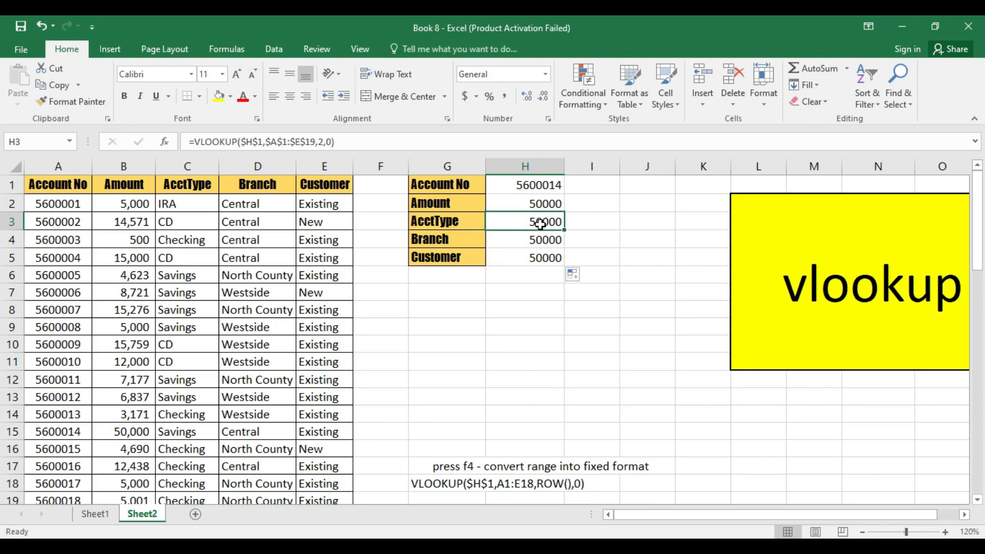
{"action": "double_click", "coordinate": [539, 224]}
{"action": "left_click", "coordinate": [651, 225]}
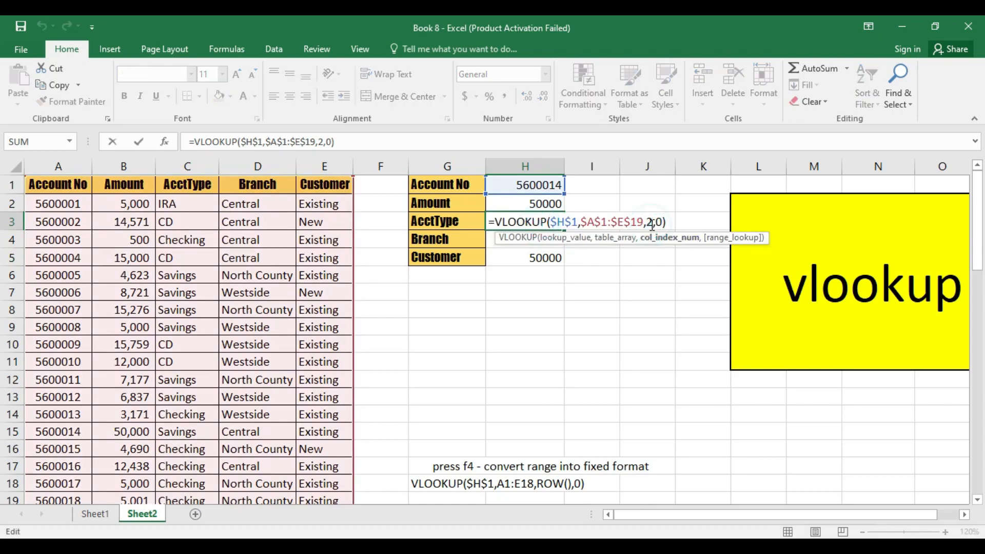
{"action": "key", "text": "BackSpace"}
{"action": "type", "text": "3"}
{"action": "key", "text": "Return"}
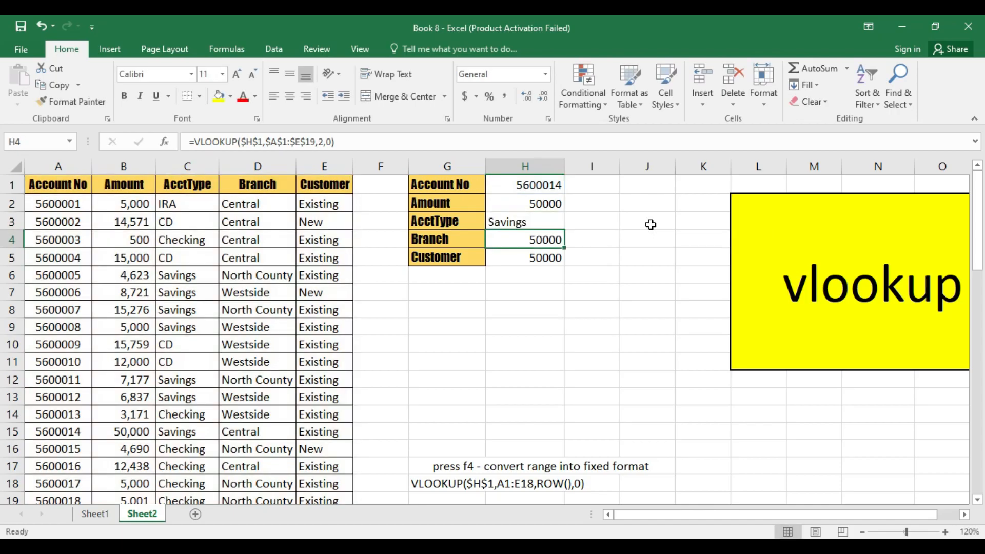
Change the VLOOKUP column index in H4 to 4 to return the branch.
{"action": "double_click", "coordinate": [539, 241]}
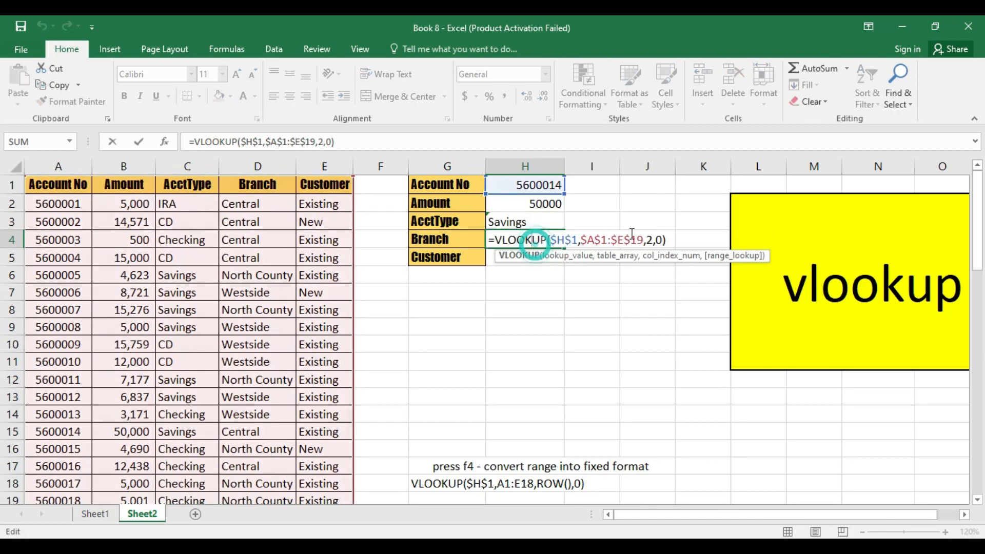
{"action": "left_click", "coordinate": [651, 241]}
{"action": "key", "text": "BackSpace"}
{"action": "type", "text": "4"}
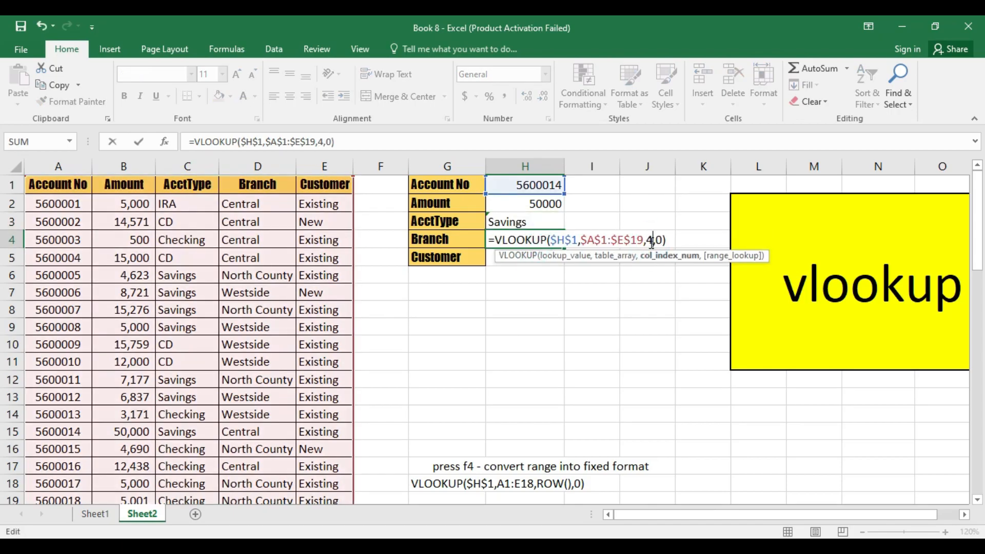
{"action": "key", "text": "Return"}
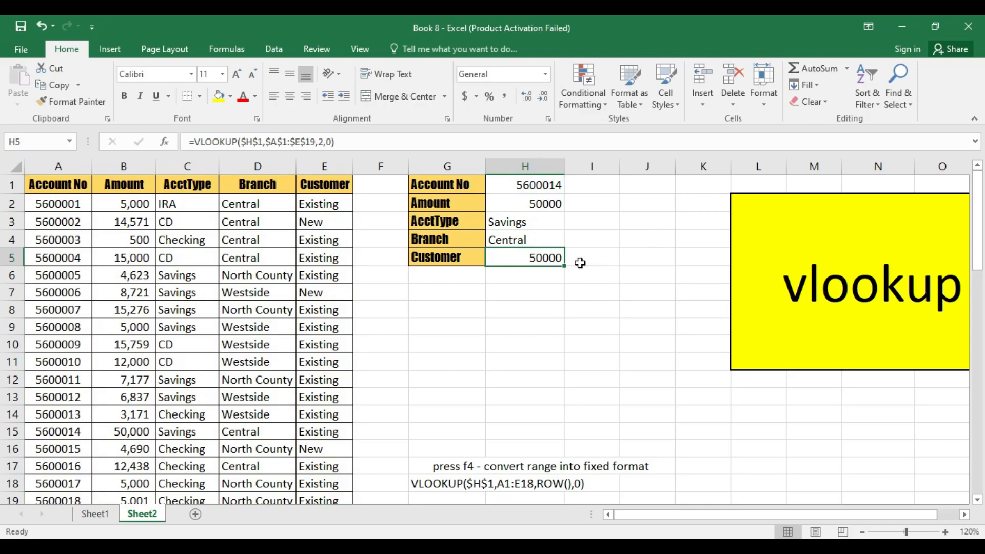
Change the VLOOKUP column index in H5 to 5 to return the customer status.
{"action": "double_click", "coordinate": [541, 257]}
{"action": "left_click", "coordinate": [651, 258]}
{"action": "key", "text": "BackSpace"}
{"action": "type", "text": "5"}
{"action": "key", "text": "Return"}
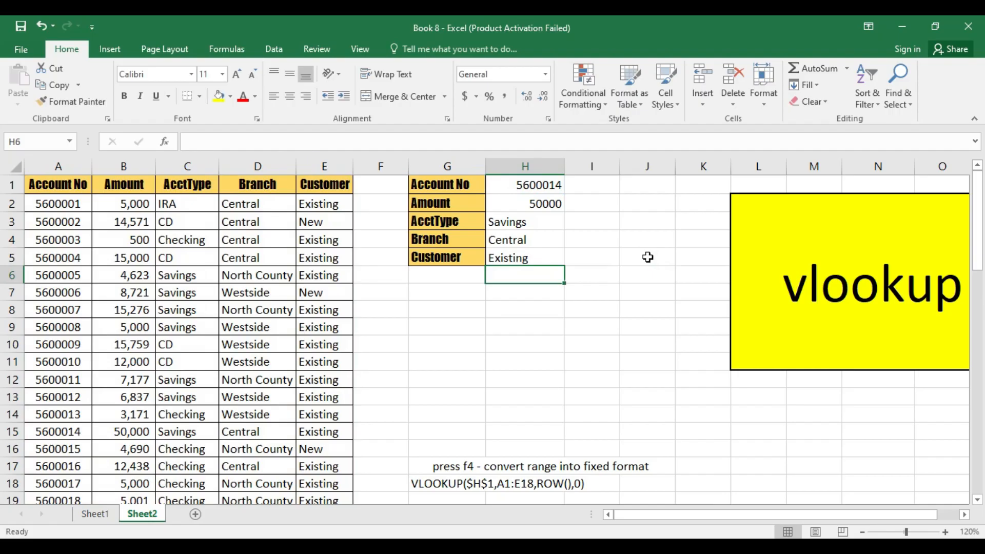
Review the VLOOKUP formulas in H2:H5, comparing their column index arguments.
{"action": "left_click", "coordinate": [556, 224]}
{"action": "left_click", "coordinate": [554, 243]}
{"action": "left_click", "coordinate": [550, 259]}
{"action": "left_click", "coordinate": [544, 278]}
{"action": "left_click", "coordinate": [537, 258]}
{"action": "left_click", "coordinate": [543, 240]}
{"action": "left_click", "coordinate": [547, 224]}
{"action": "left_click", "coordinate": [547, 205]}
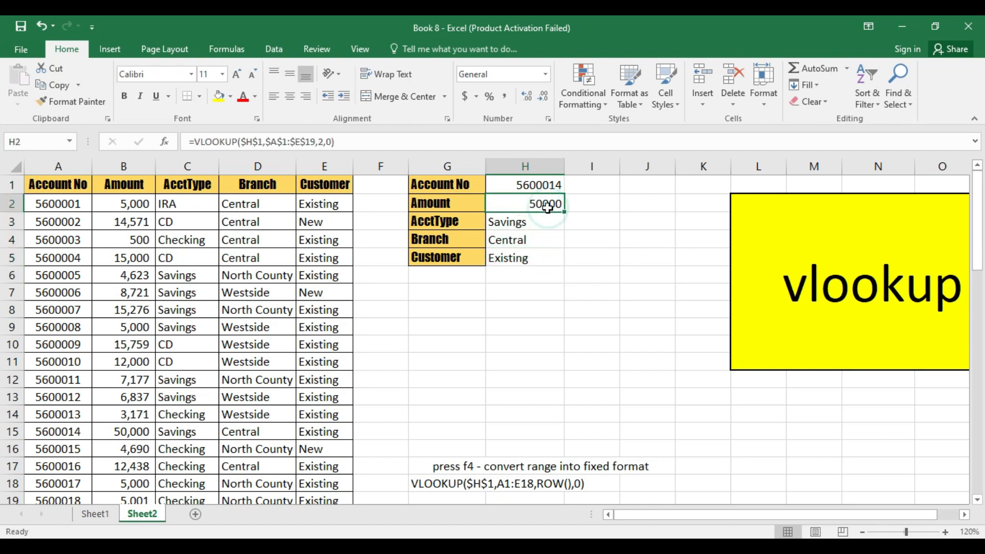
{"action": "double_click", "coordinate": [540, 201]}
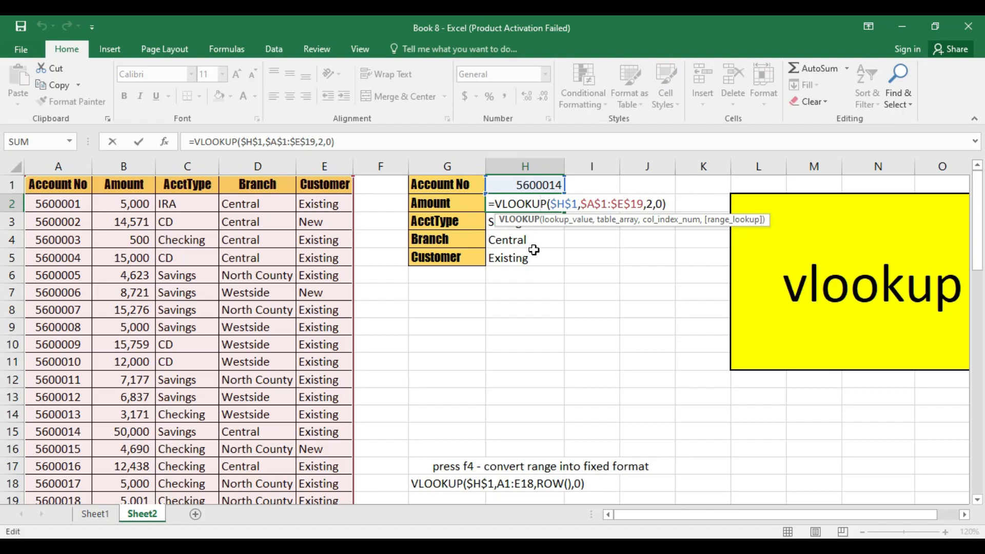
{"action": "key", "text": "Return"}
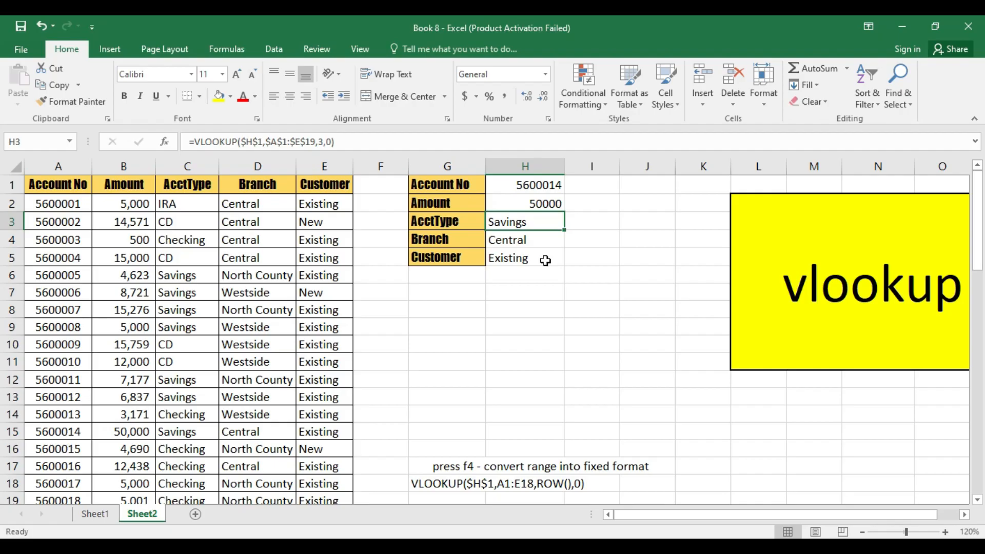
Clear the VLOOKUP formulas from H2:H5.
{"action": "left_click_drag", "start_coordinate": [511, 201], "coordinate": [513, 251]}
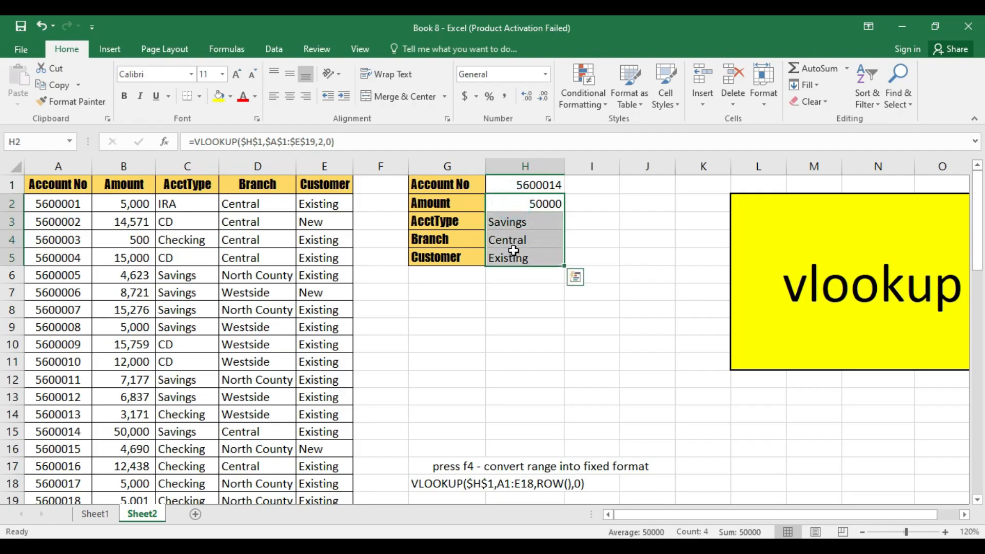
{"action": "key", "text": "Delete"}
{"action": "left_click", "coordinate": [605, 235]}
Enter the formula =ROW() in I2 to return the row number of that cell.
{"action": "left_click", "coordinate": [610, 200]}
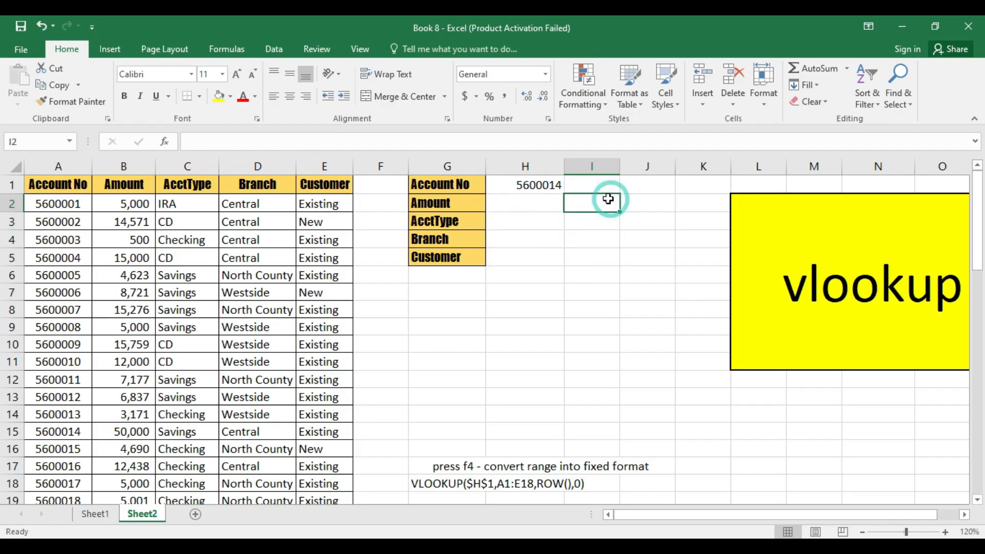
{"action": "type", "text": "="}
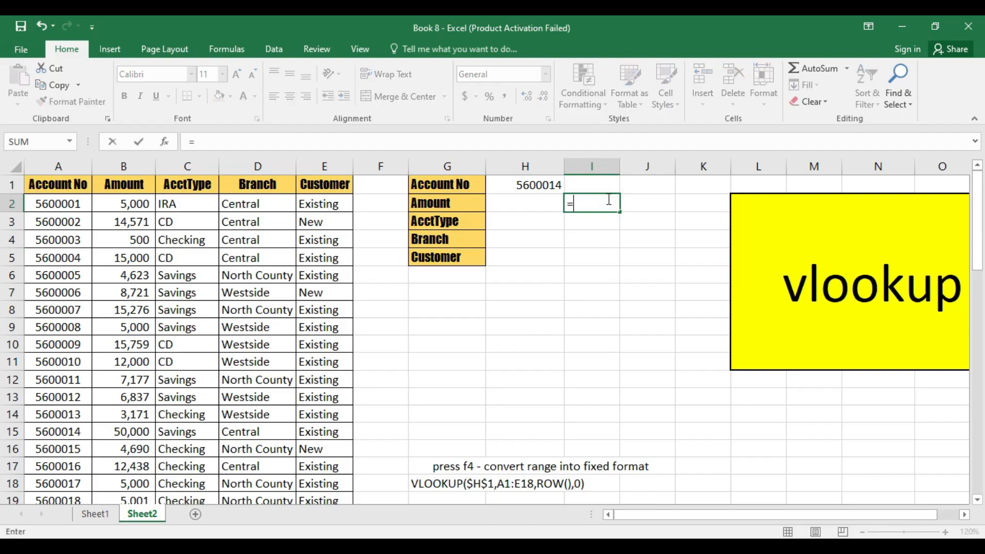
{"action": "type", "text": "row"}
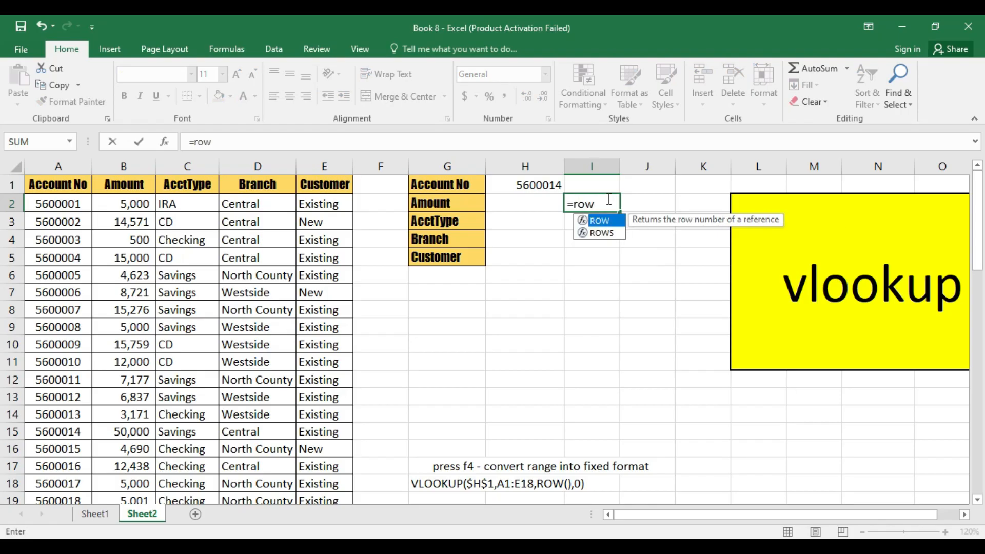
{"action": "key", "text": "Tab"}
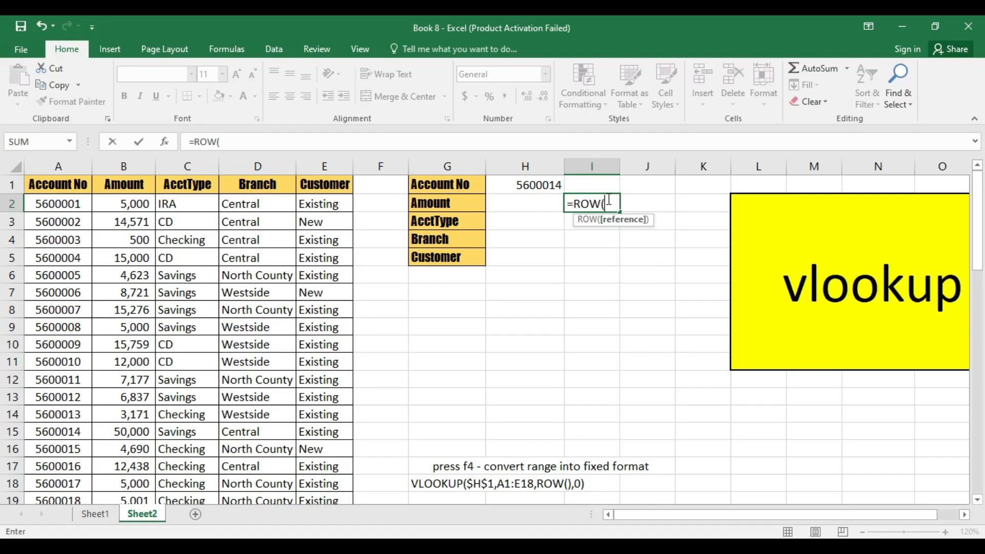
{"action": "type", "text": ")"}
{"action": "key", "text": "Return"}
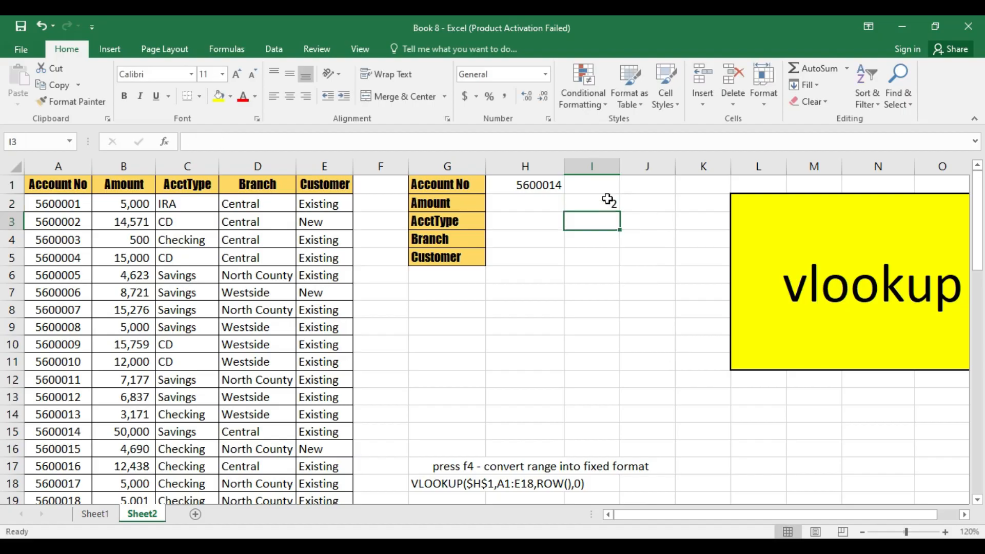
{"action": "left_click", "coordinate": [606, 203]}
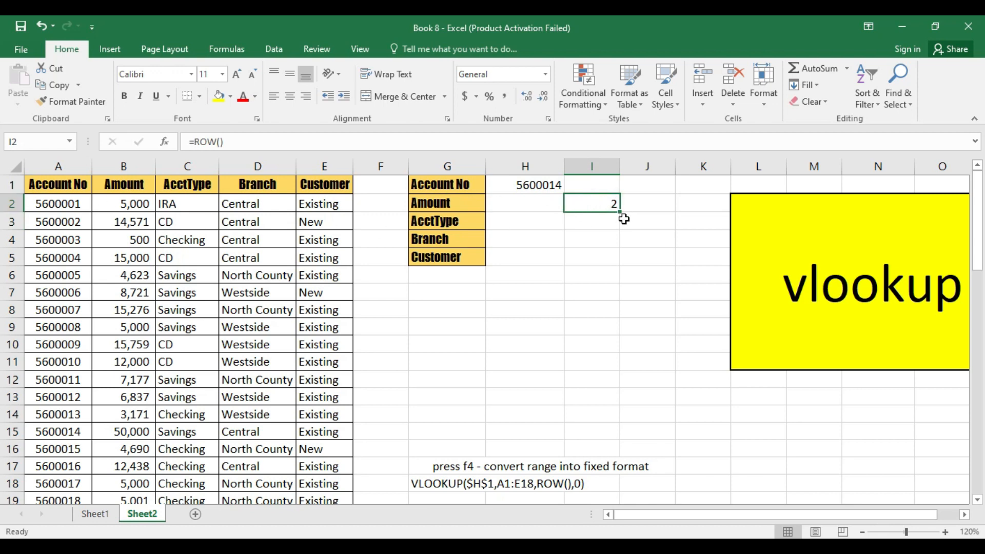
Fill the ROW() formula from I2 down to I9 and clear the formulas from I2:I9.
{"action": "left_click_drag", "start_coordinate": [622, 214], "coordinate": [622, 332]}
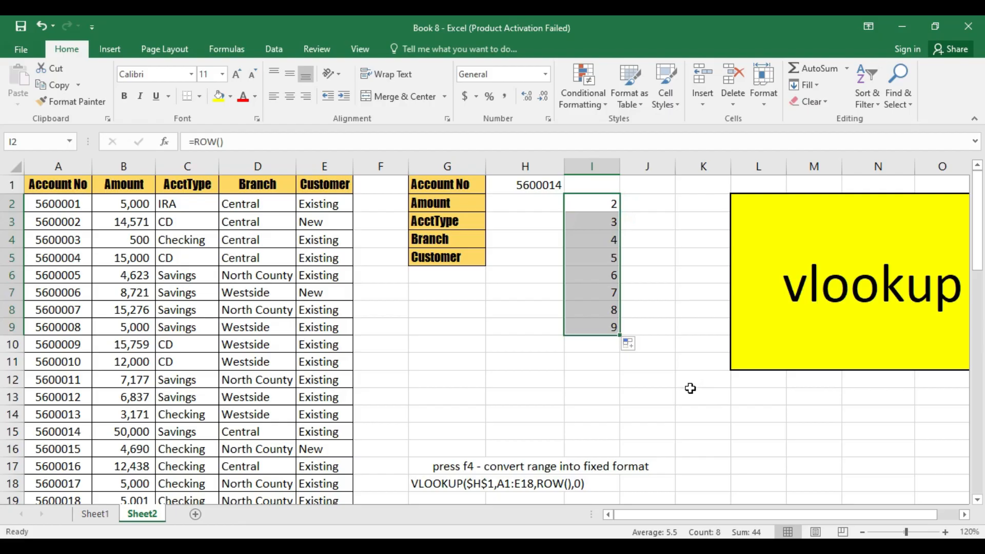
{"action": "key", "text": "Delete"}
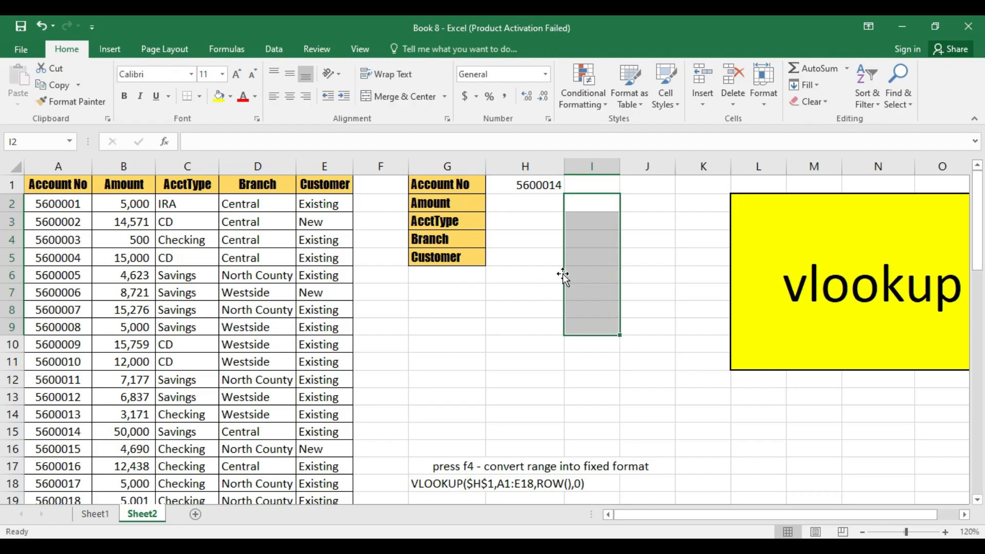
Begin a VLOOKUP formula in H2 with $H$1 as the lookup value and $A$1:$E$19 as the absolute table range.
{"action": "left_click", "coordinate": [525, 208]}
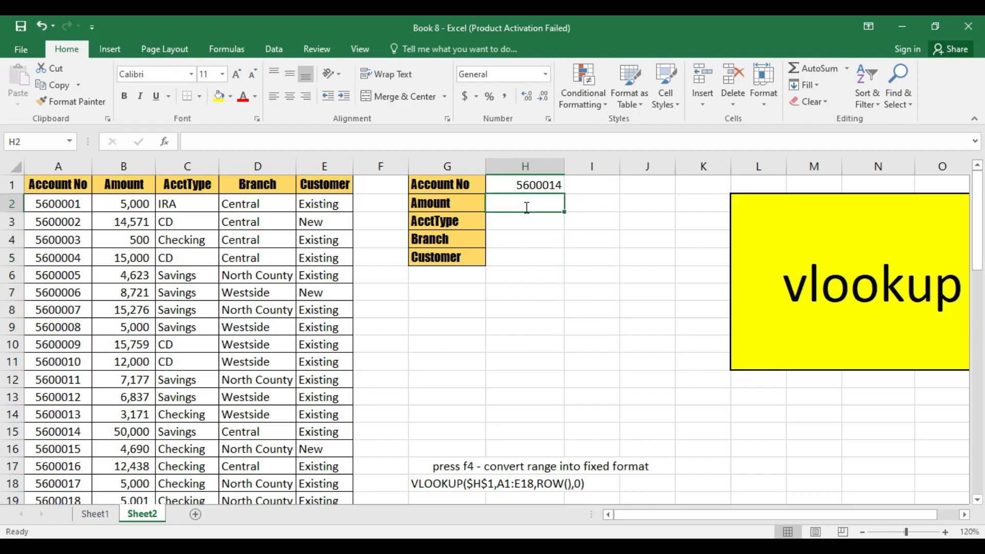
{"action": "type", "text": "=vl"}
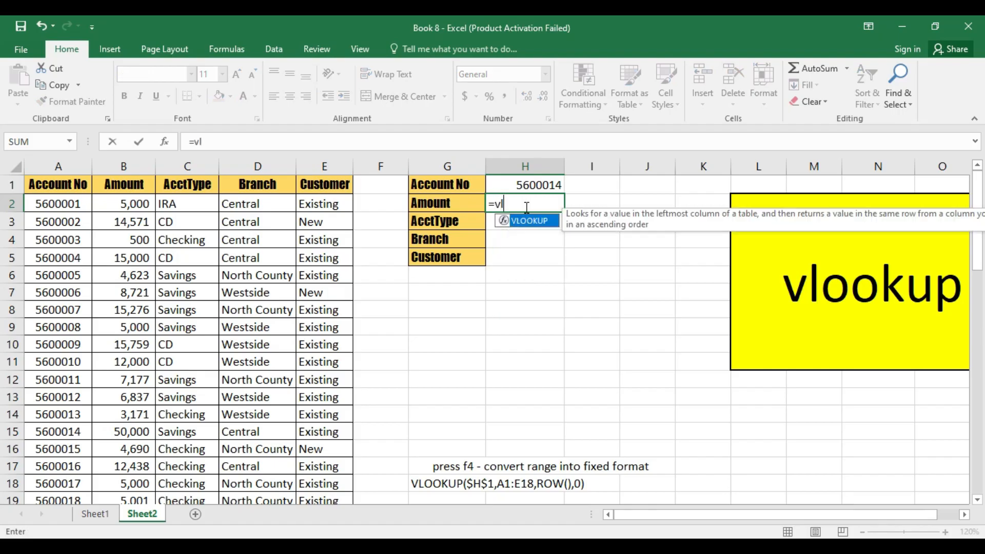
{"action": "key", "text": "Tab"}
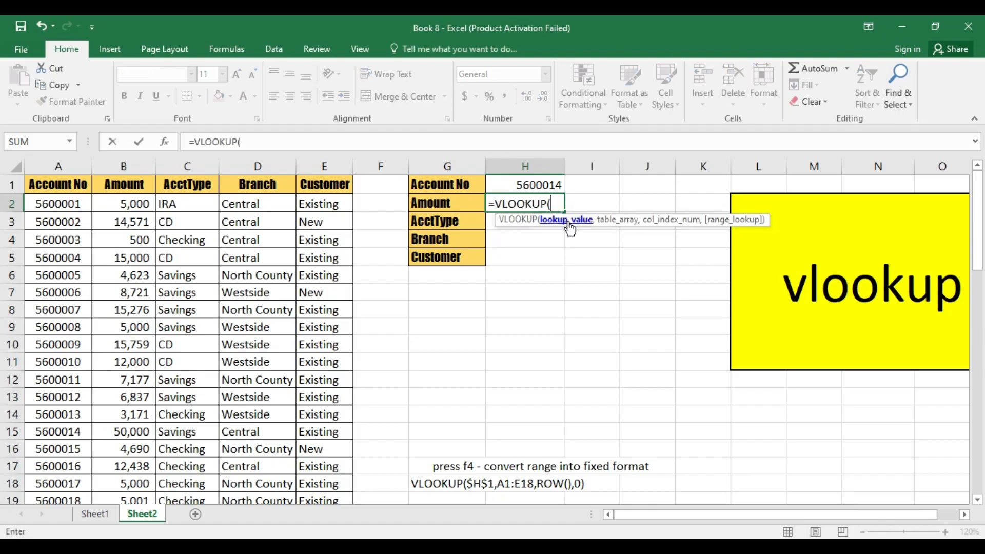
{"action": "left_click", "coordinate": [531, 185]}
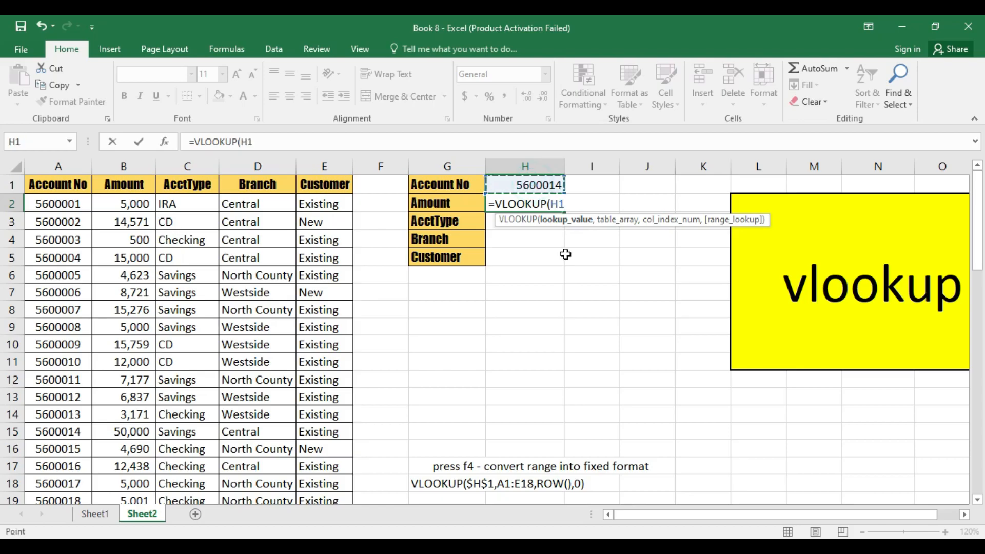
{"action": "key", "text": "F4"}
{"action": "type", "text": ","}
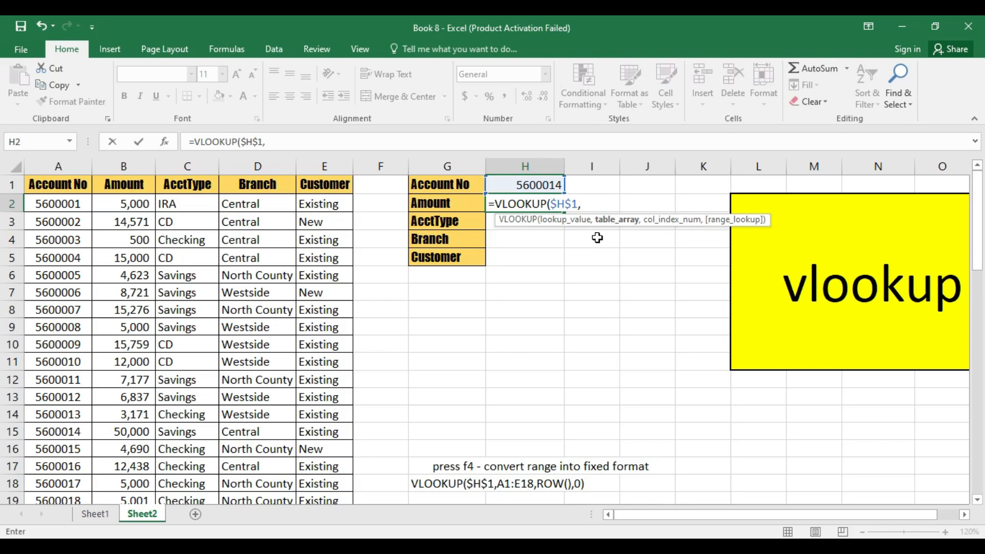
{"action": "left_click_drag", "start_coordinate": [57, 182], "coordinate": [340, 462]}
{"action": "scroll", "coordinate": [578, 248], "scroll_direction": "up", "scroll_amount": 1}
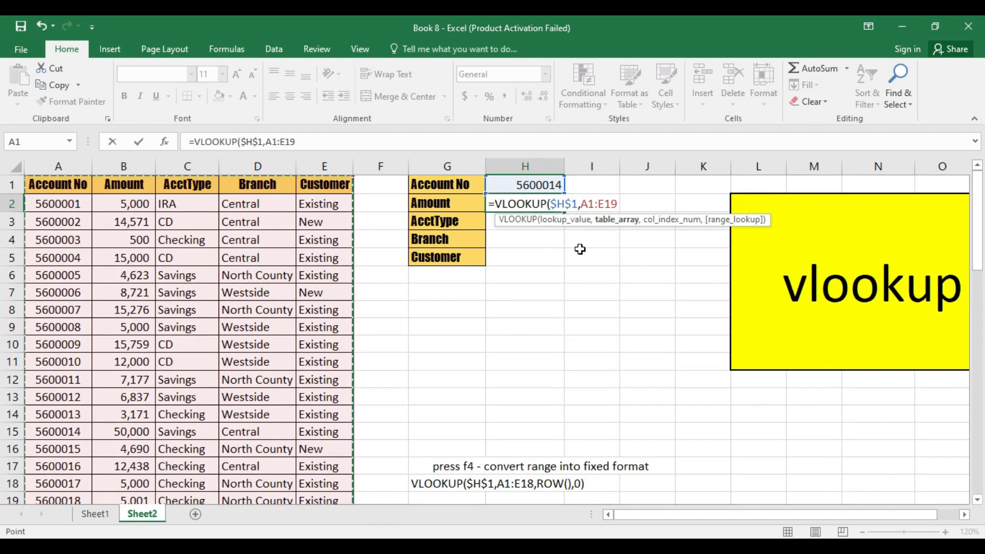
{"action": "key", "text": "F4"}
{"action": "type", "text": ","}
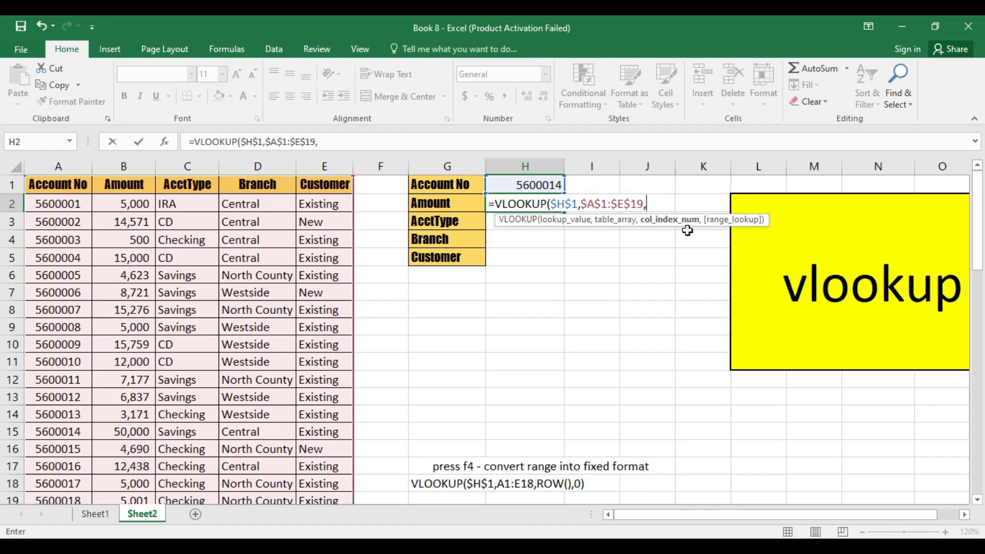
Complete the VLOOKUP formula in H2 with ROW() as the column index and 0 for an exact match.
{"action": "type", "text": "row"}
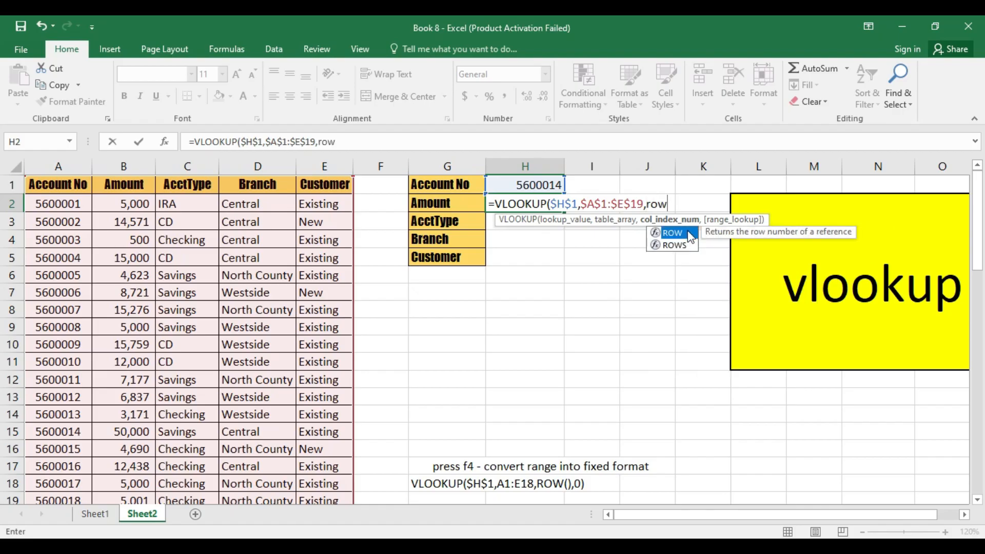
{"action": "double_click", "coordinate": [689, 233]}
{"action": "type", "text": ")"}
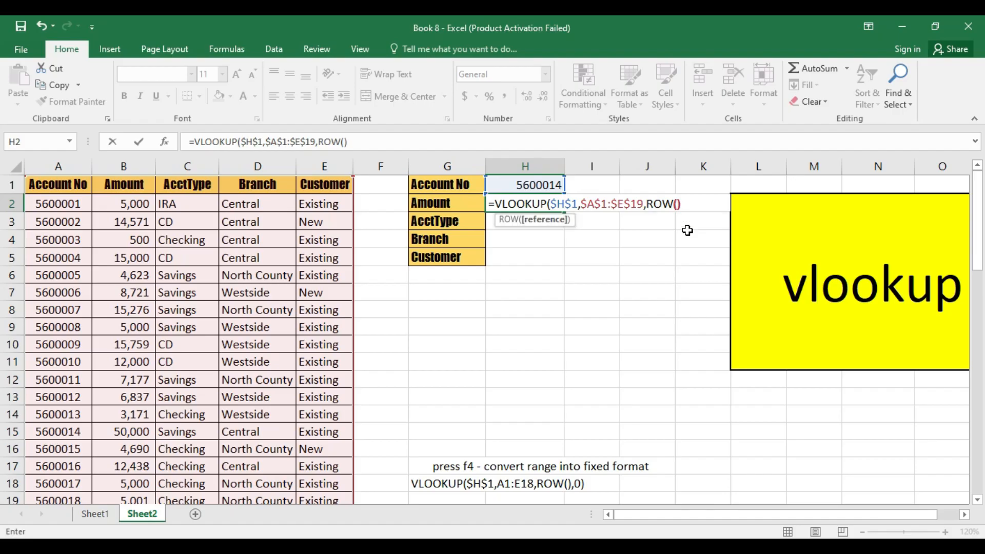
{"action": "type", "text": ",0"}
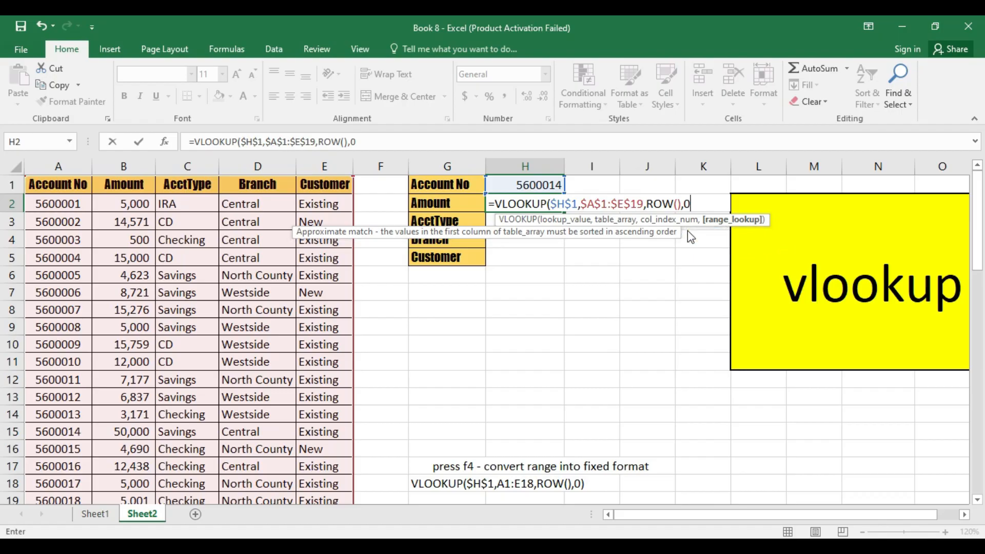
{"action": "key", "text": "Return"}
{"action": "key", "text": "Return"}
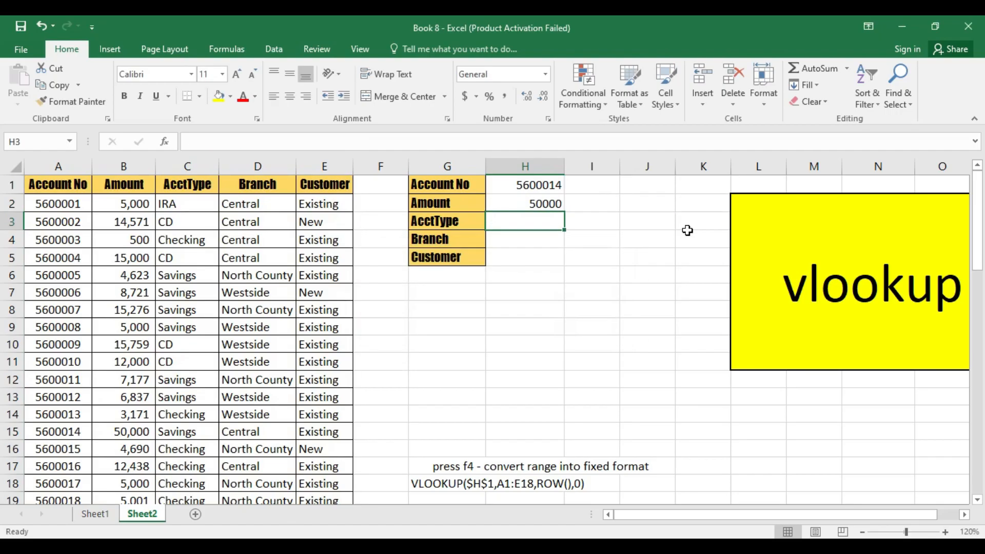
Fill the VLOOKUP formula from H2 down to H5 and check the copied formulas in H3:H5.
{"action": "left_click", "coordinate": [547, 211]}
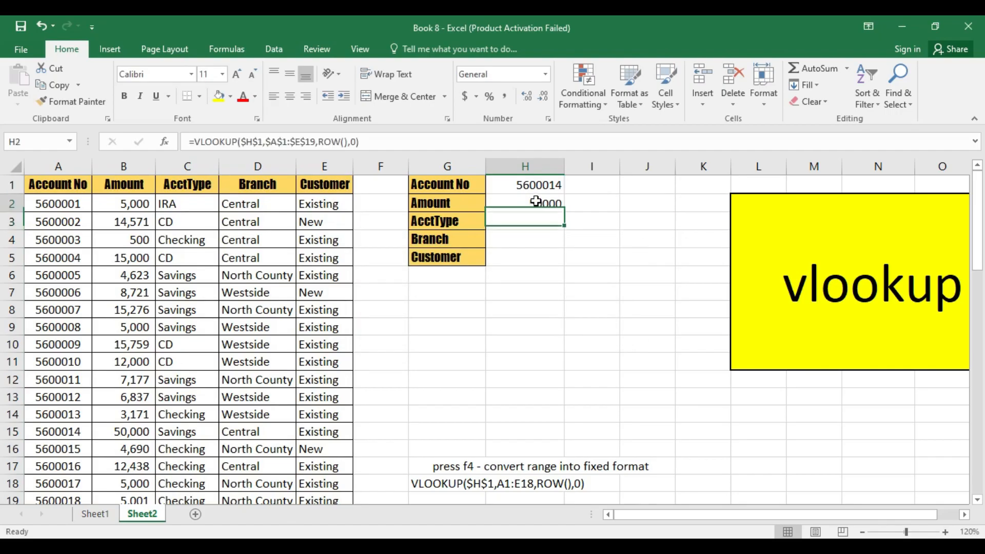
{"action": "left_click_drag", "start_coordinate": [563, 212], "coordinate": [565, 261]}
{"action": "left_click", "coordinate": [549, 240]}
{"action": "left_click", "coordinate": [543, 259]}
{"action": "left_click", "coordinate": [542, 241]}
{"action": "left_click", "coordinate": [543, 224]}
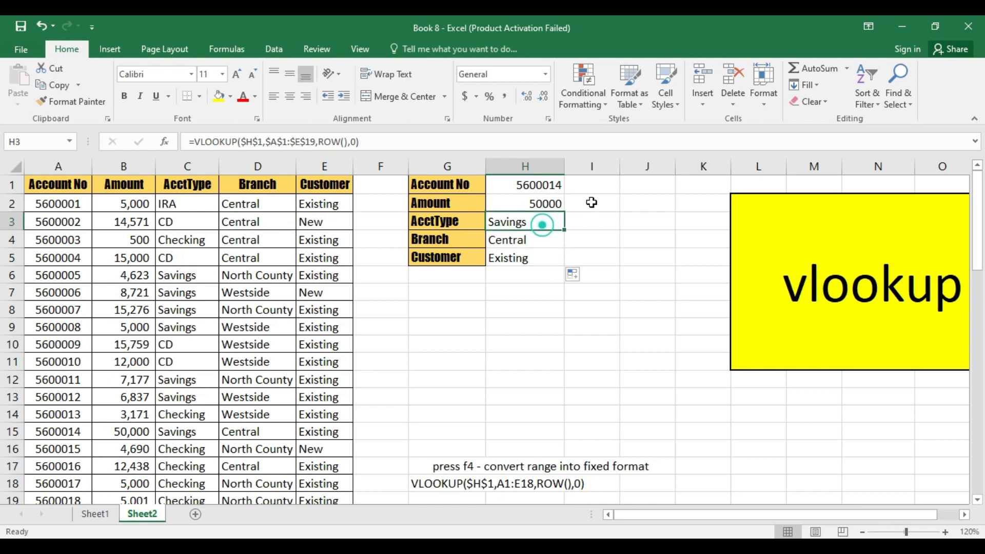
{"action": "left_click", "coordinate": [604, 202]}
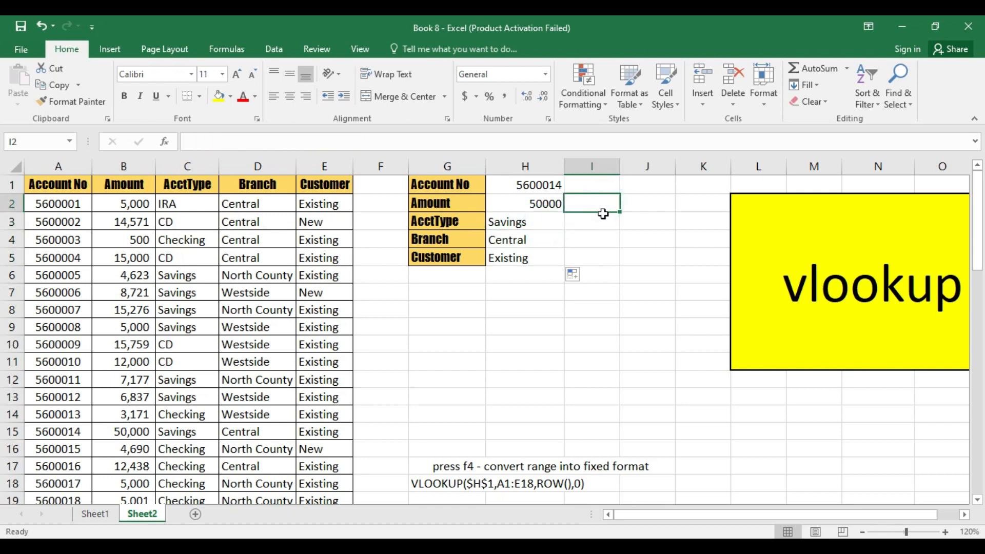
{"action": "left_click", "coordinate": [557, 236]}
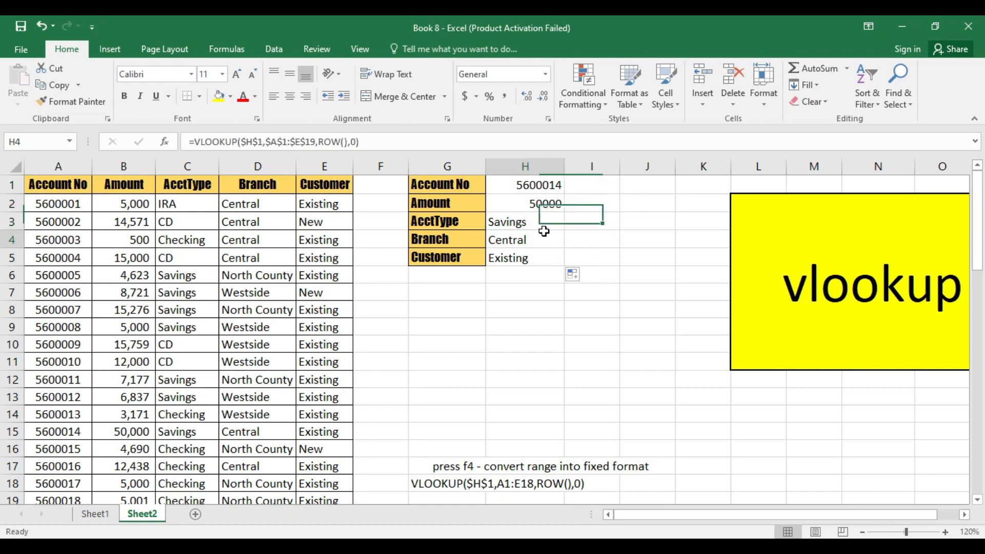
{"action": "left_click", "coordinate": [538, 256]}
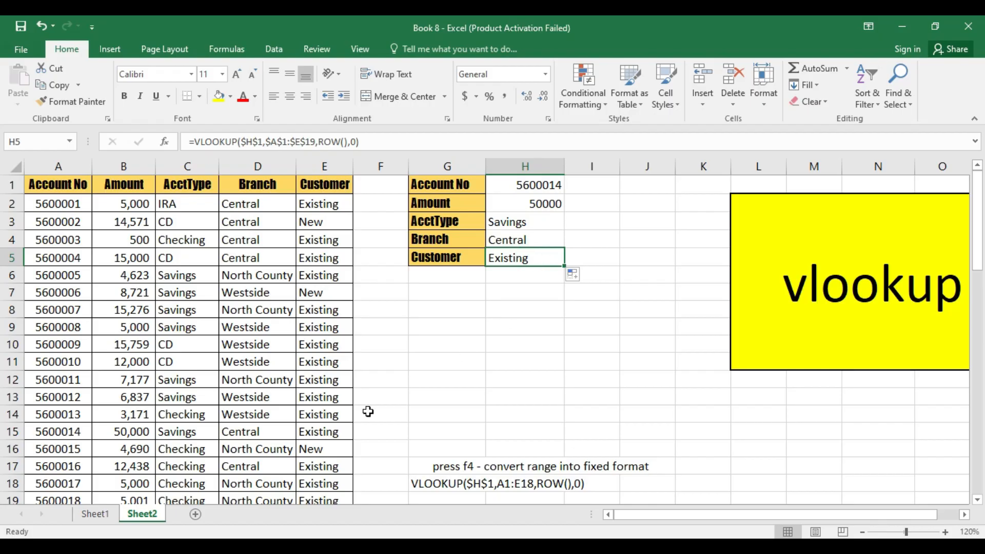
View the LOOKUP example on Sheet1 and return to Sheet2.
{"action": "left_click", "coordinate": [95, 514]}
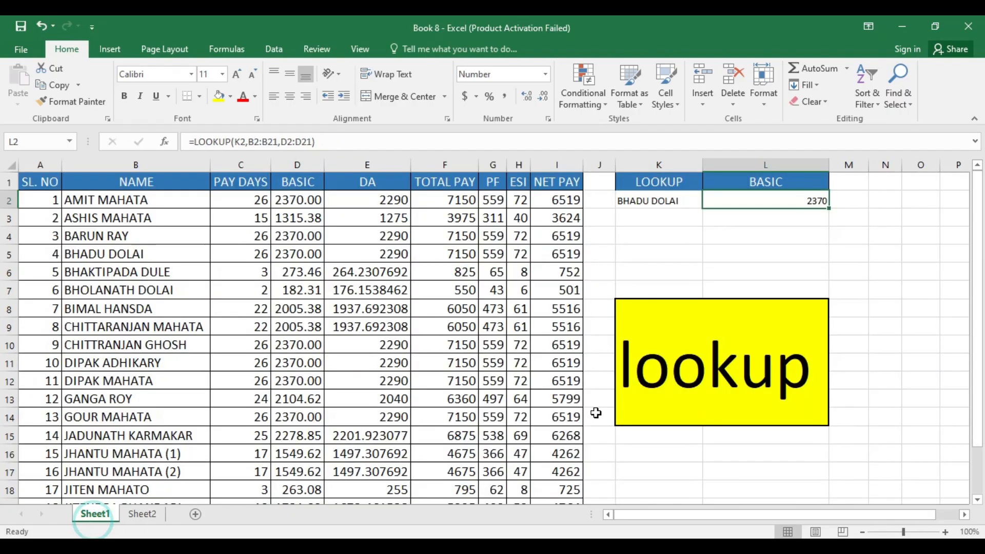
{"action": "left_click", "coordinate": [142, 514]}
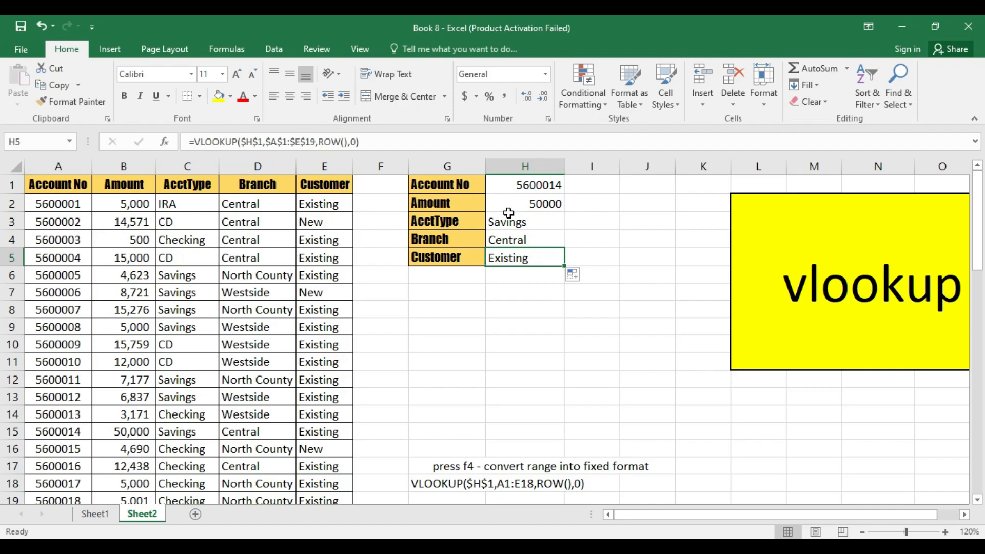
Test the lookups by choosing in H1 the account numbers listed in A12, A2 and A5 in turn.
{"action": "left_click", "coordinate": [558, 186]}
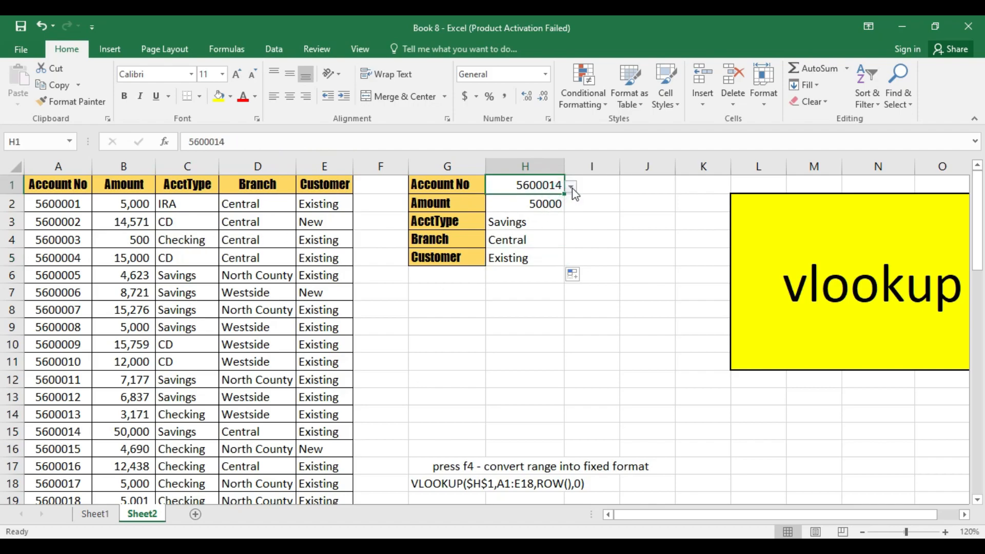
{"action": "left_click", "coordinate": [571, 187]}
{"action": "left_click", "coordinate": [548, 200]}
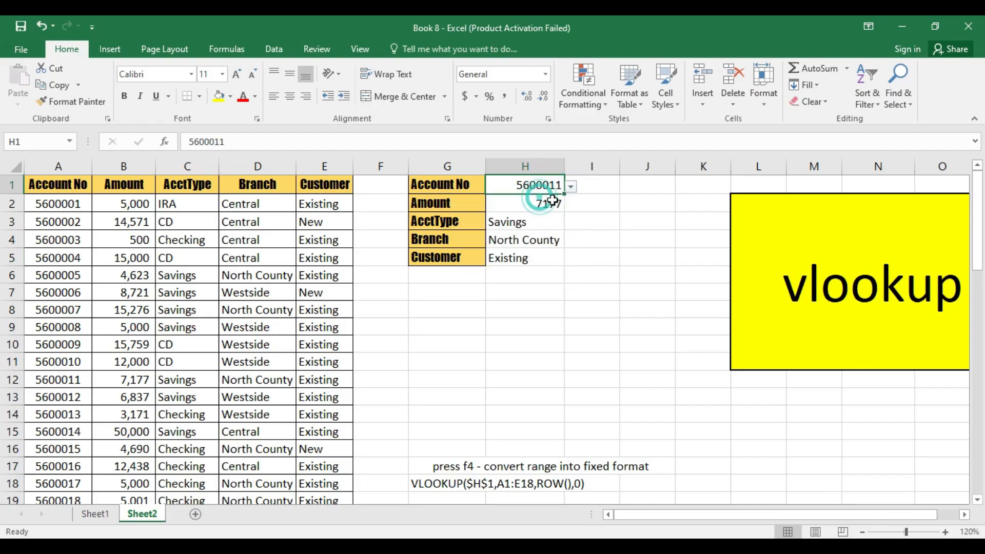
{"action": "left_click", "coordinate": [569, 190]}
{"action": "left_click_drag", "start_coordinate": [568, 253], "coordinate": [567, 212]}
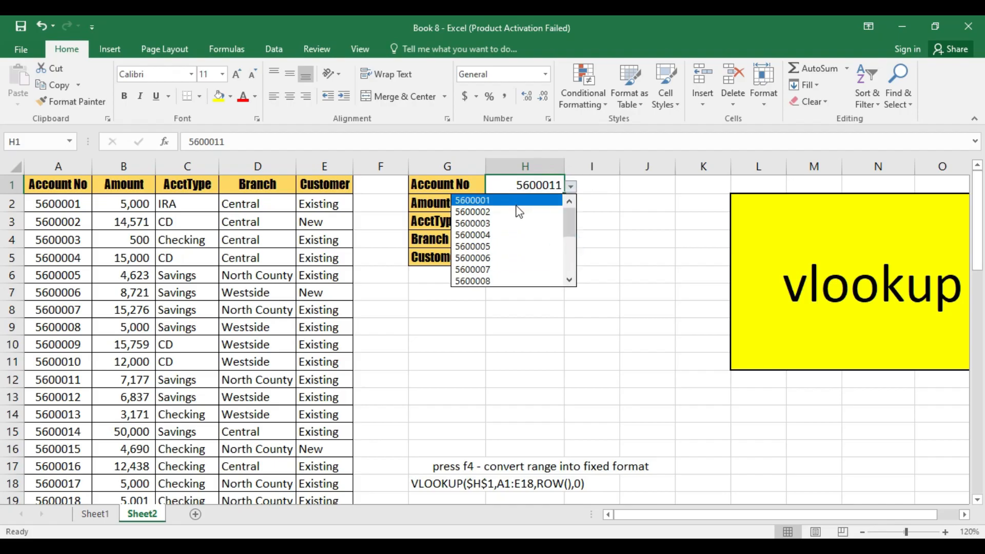
{"action": "left_click", "coordinate": [519, 200]}
{"action": "left_click", "coordinate": [571, 186]}
{"action": "left_click", "coordinate": [538, 234]}
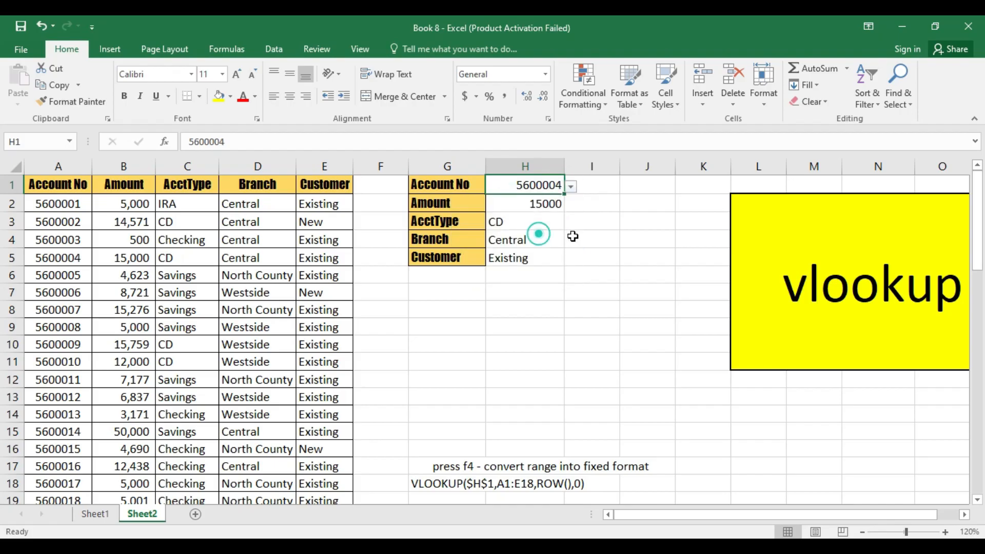
Set H1 to the account number listed in A12, followed by the one listed in A16.
{"action": "left_click", "coordinate": [571, 189]}
{"action": "left_click", "coordinate": [548, 185]}
{"action": "left_click", "coordinate": [570, 187]}
{"action": "left_click", "coordinate": [533, 272]}
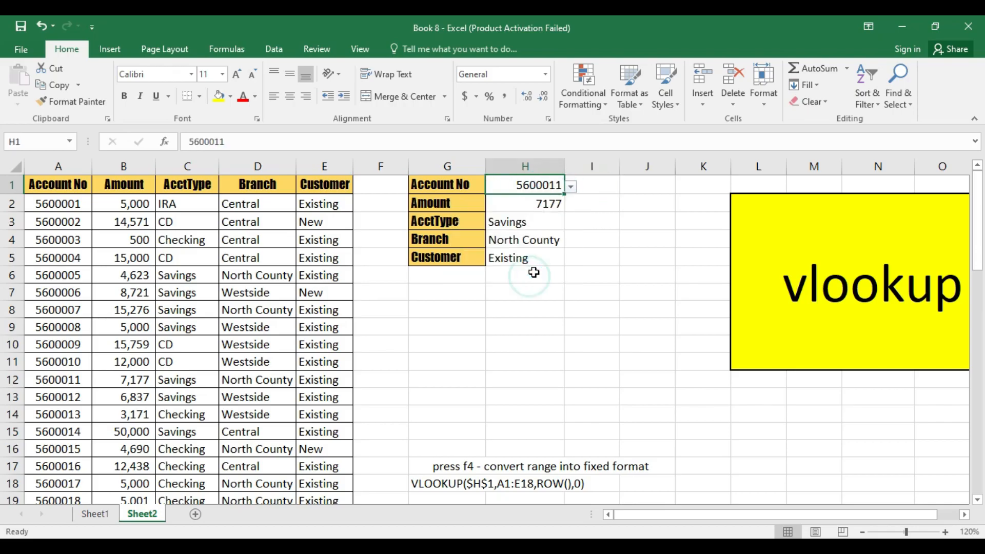
{"action": "left_click", "coordinate": [571, 186]}
{"action": "left_click", "coordinate": [537, 235]}
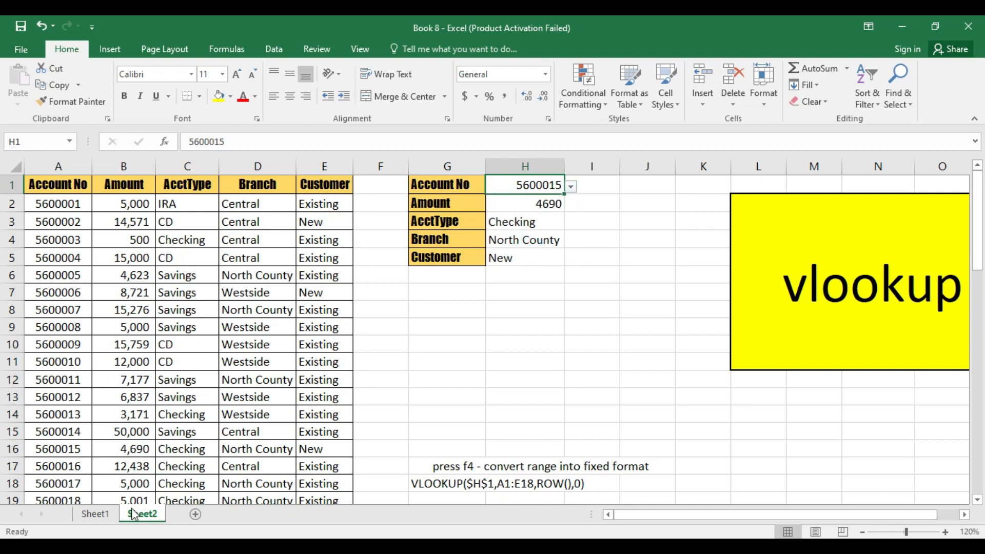
Open Sheet1 to view the LOOKUP example again.
{"action": "left_click", "coordinate": [110, 516]}
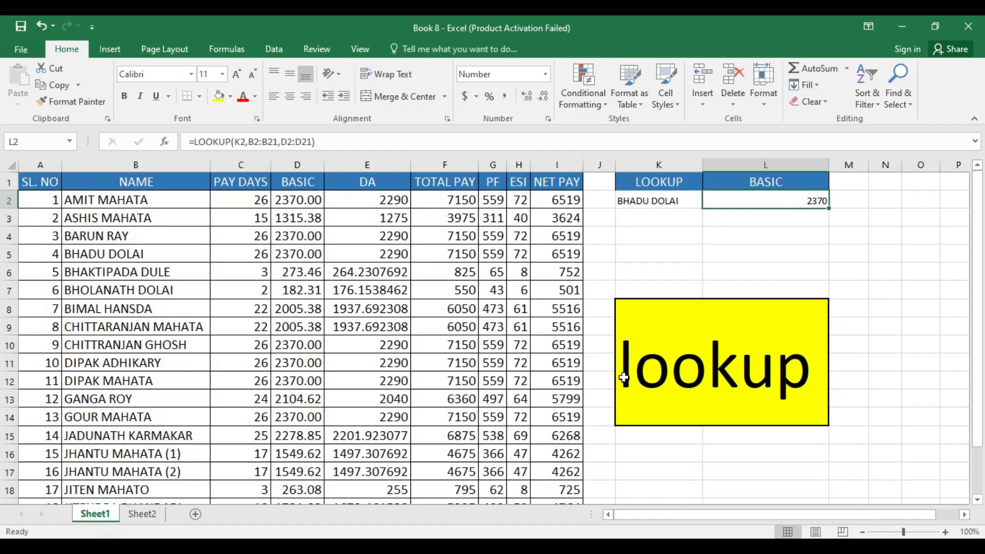